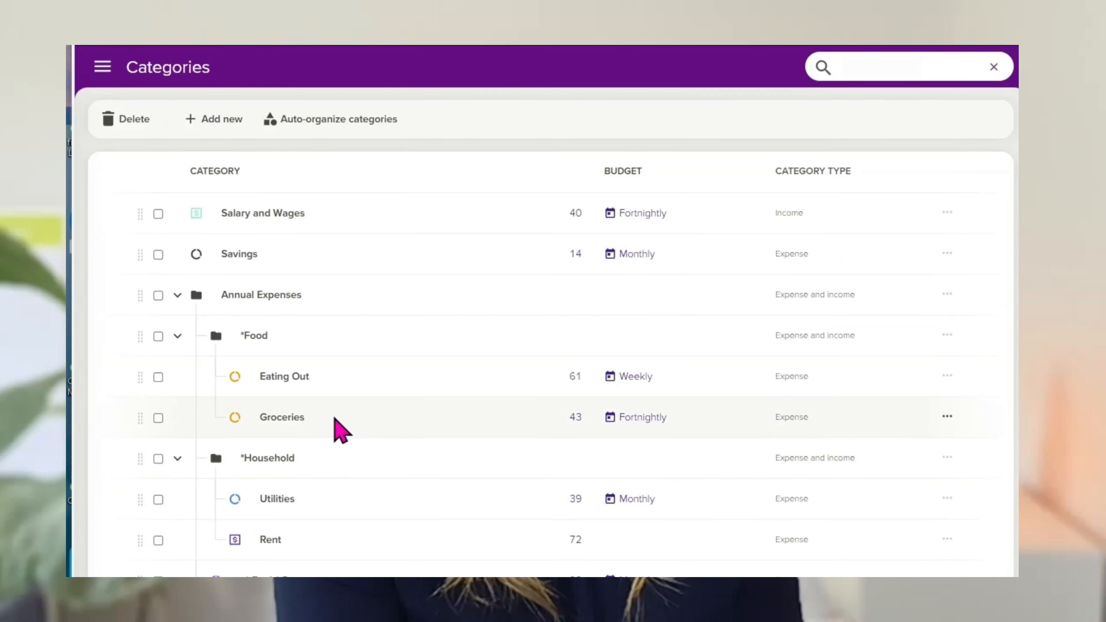
scroll(348, 558, "down", 3)
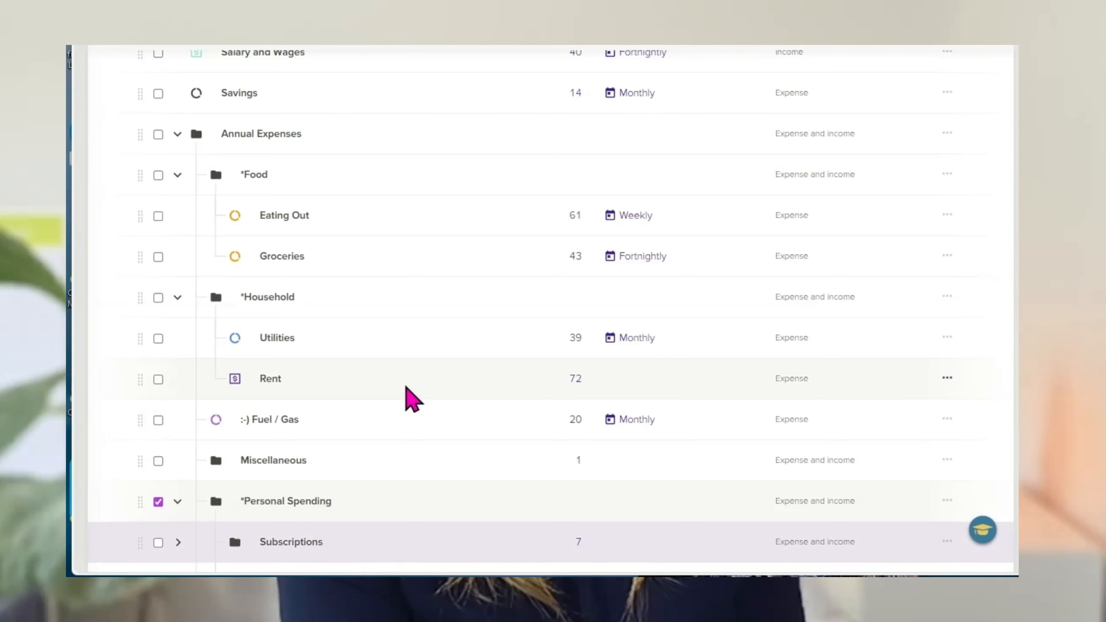
scroll(408, 395, "up", 2)
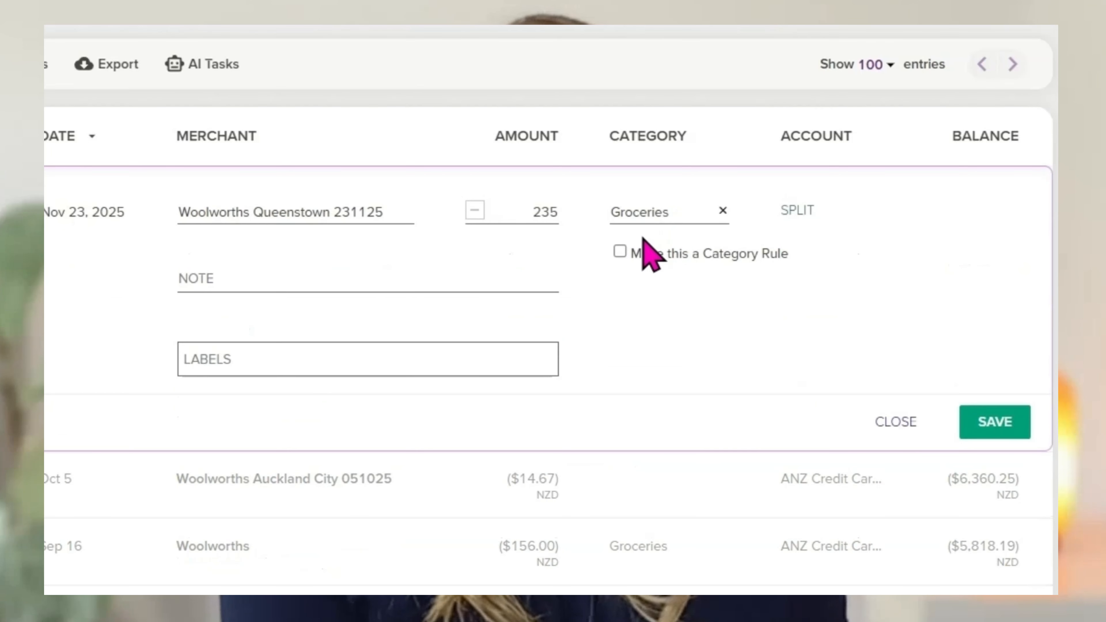
- Create and save a Groceries category rule from the Nov 23 transaction, matching the merchant keywords "Woolworths Queenstown 231125"
left_click(622, 252)
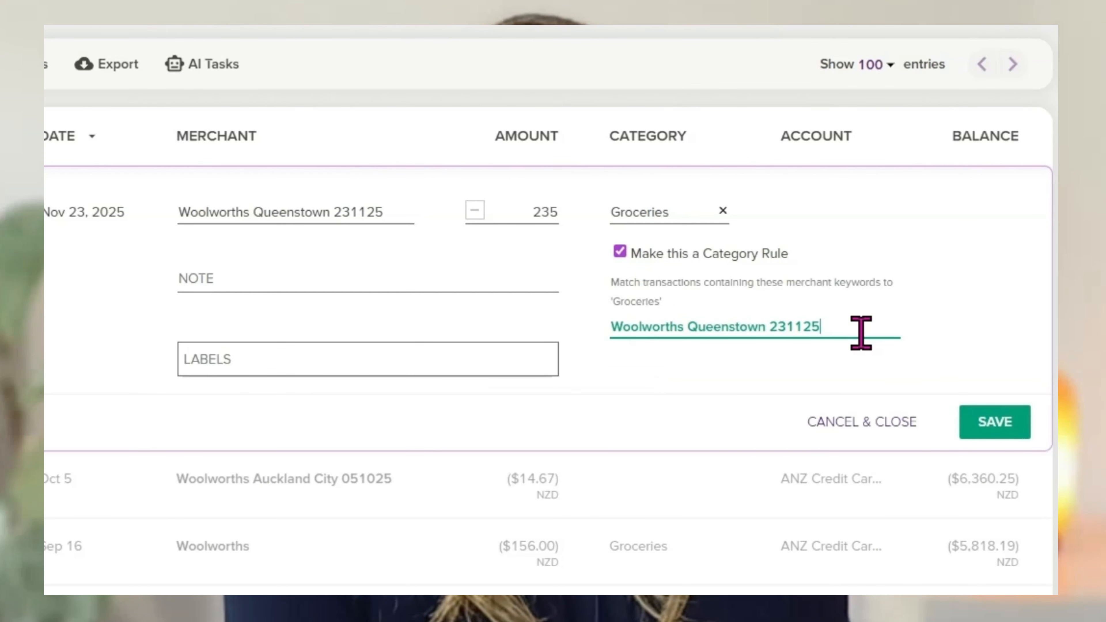
left_click(984, 421)
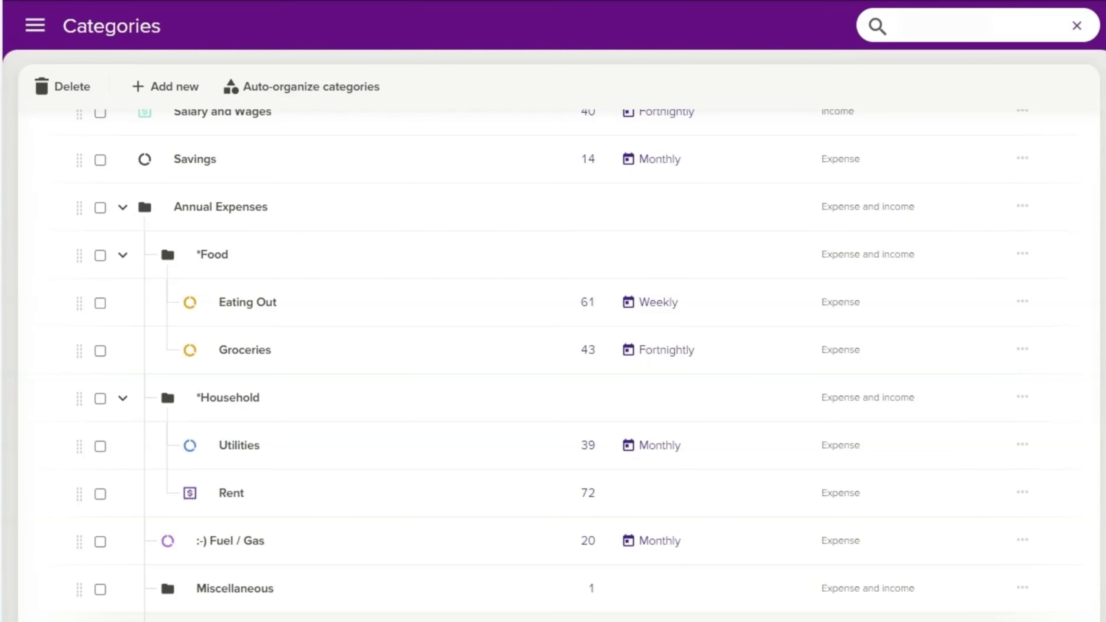
- Collapse the *Food, *Household and Annual Expenses categories, and re-expand Annual Expenses and *Food to view the nested structure
scroll(653, 492, "up", 2)
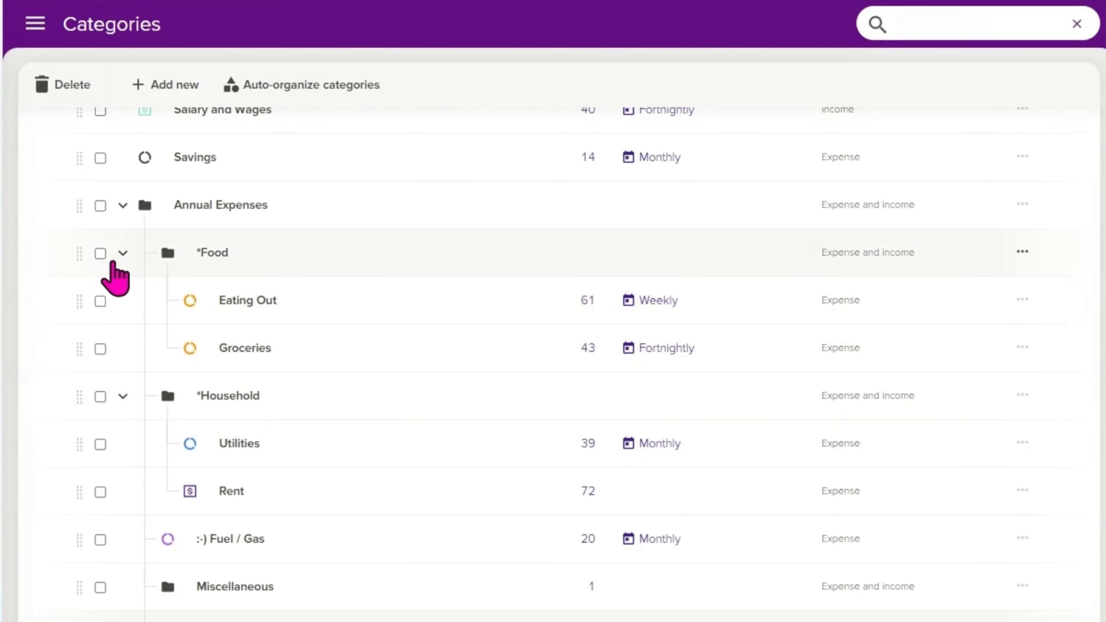
left_click(123, 252)
left_click(123, 301)
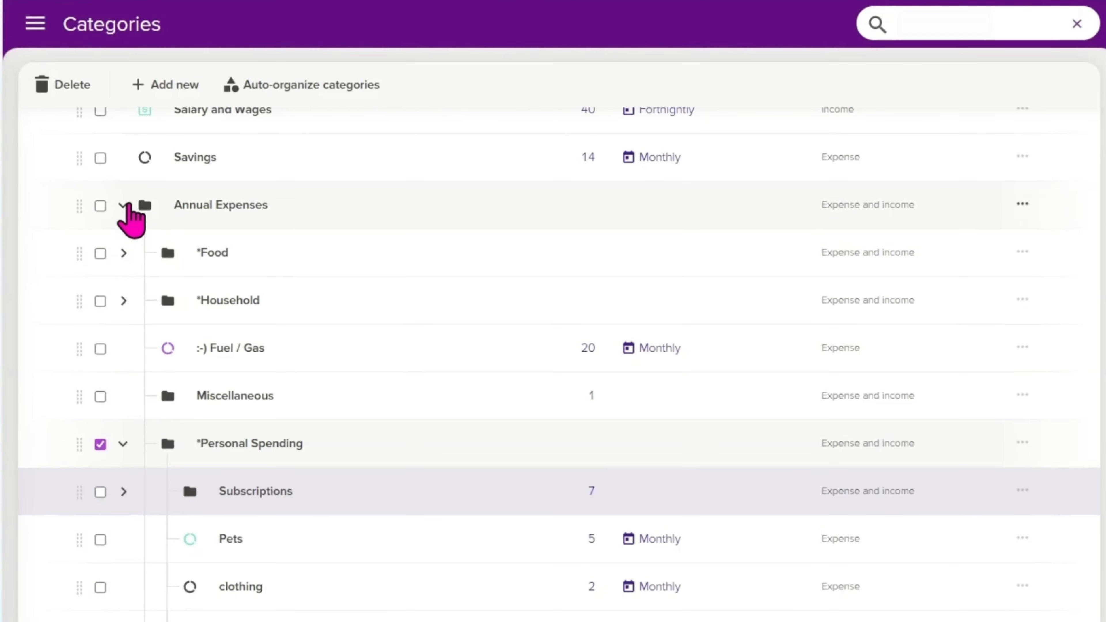
left_click(123, 205)
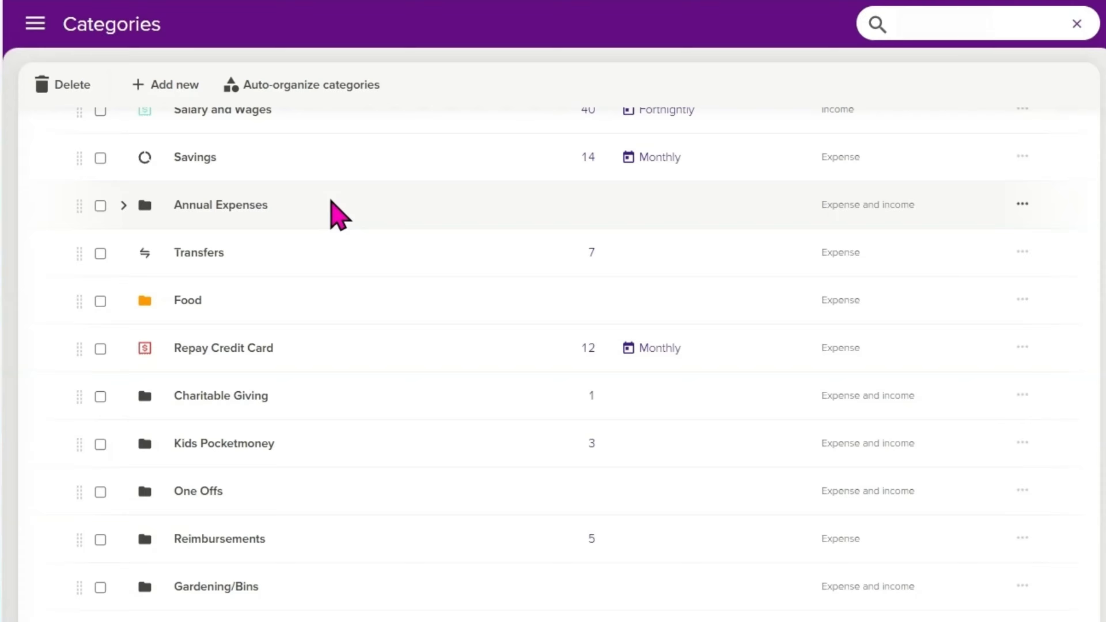
left_click(123, 206)
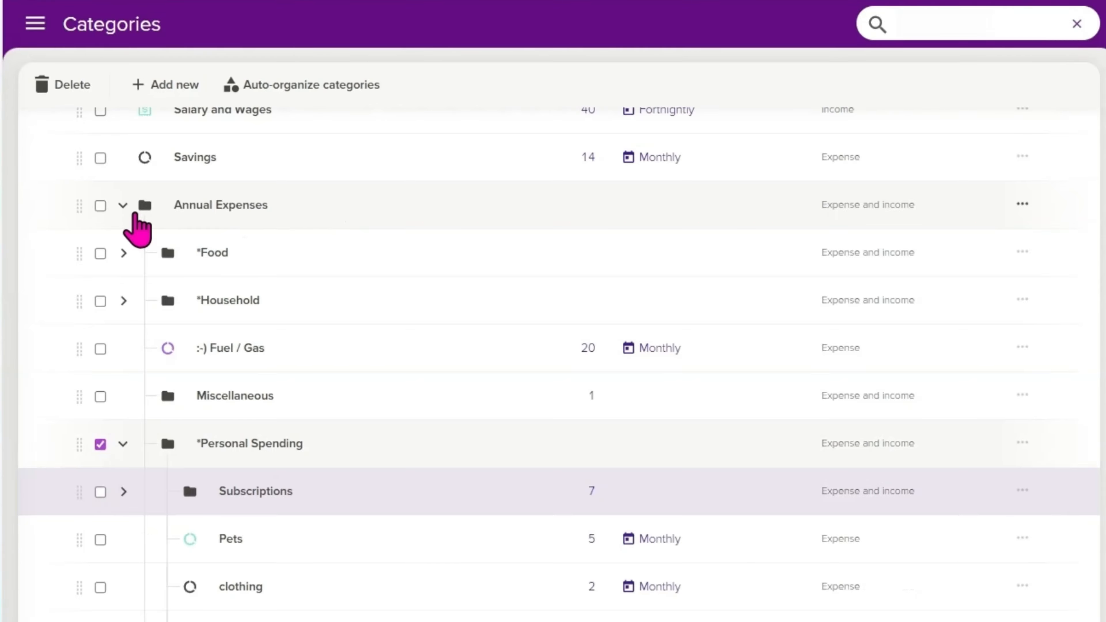
left_click(123, 252)
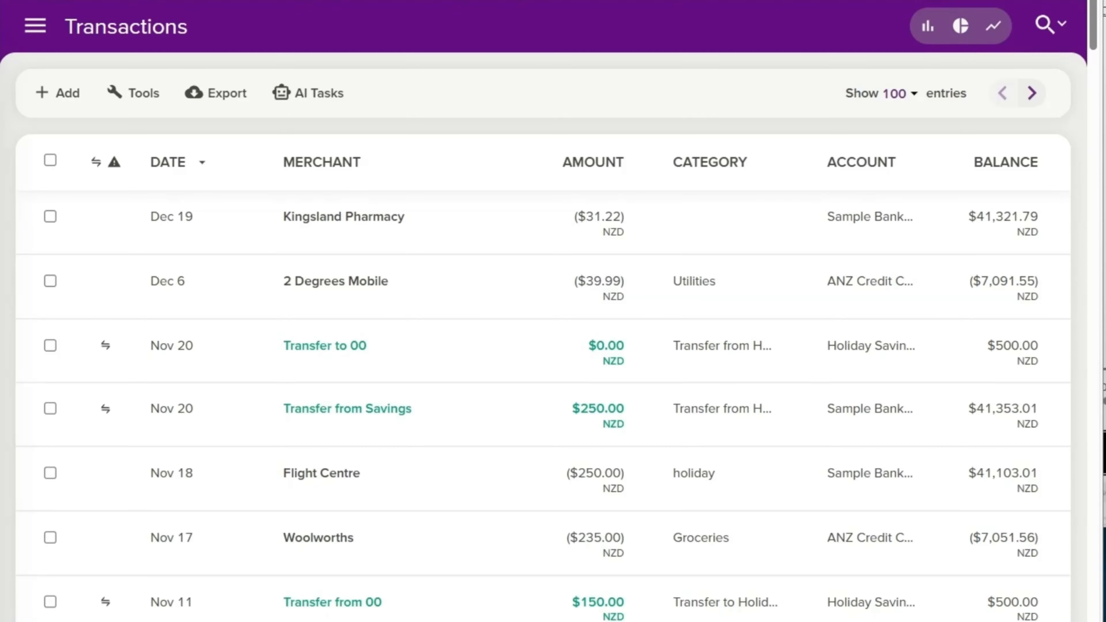
- Assign the Dec 19 Kingsland Pharmacy transaction to a newly created category named Pharmacy and save it
left_click(721, 240)
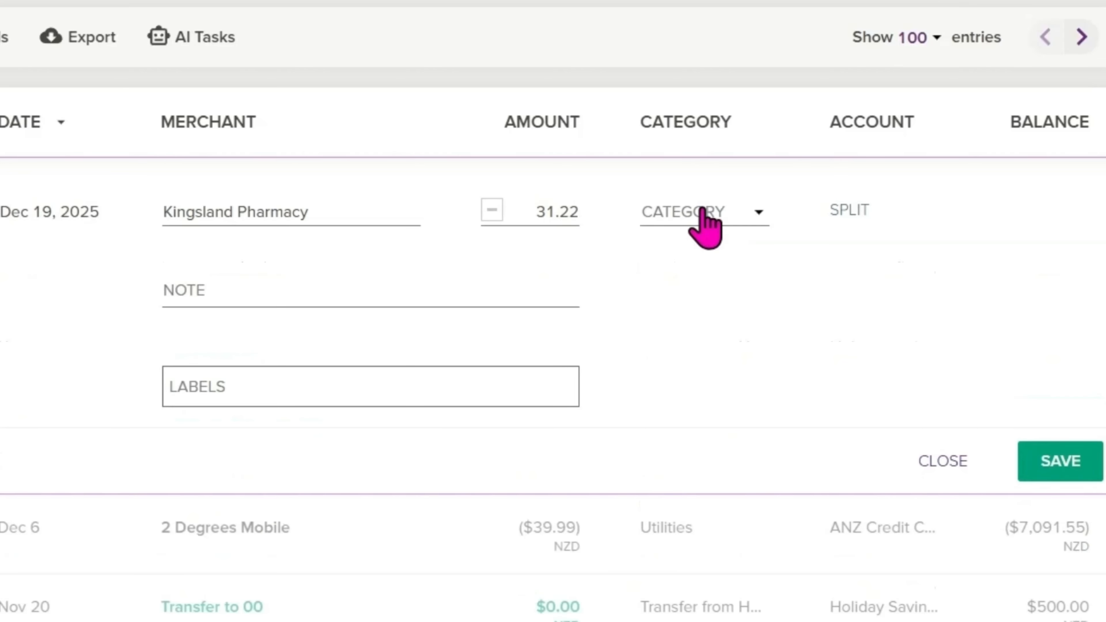
left_click(703, 209)
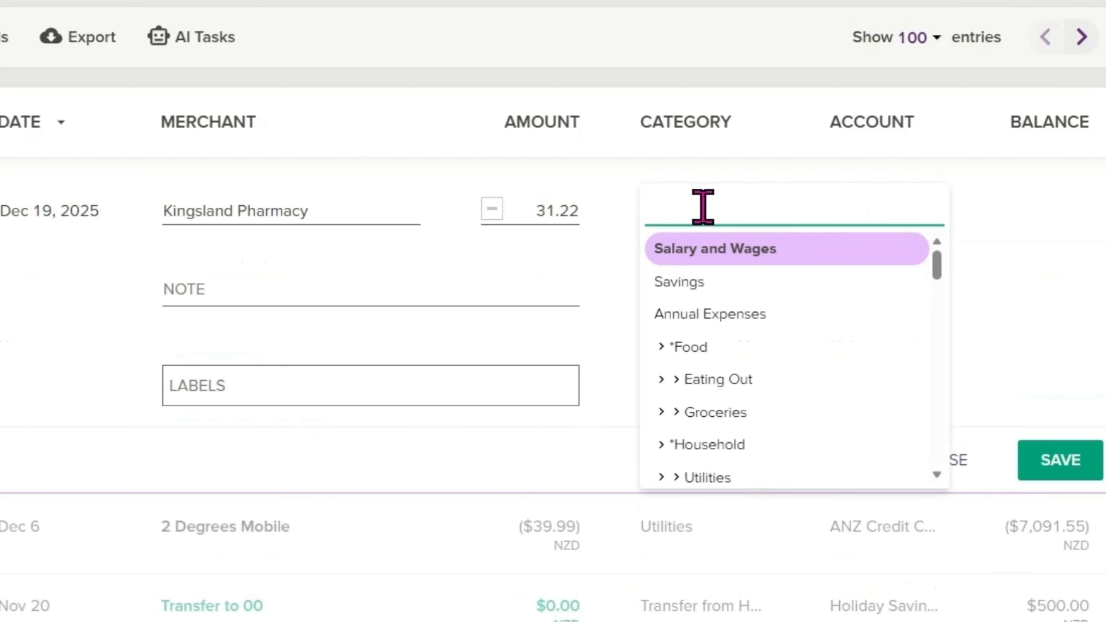
type("Pharmacy")
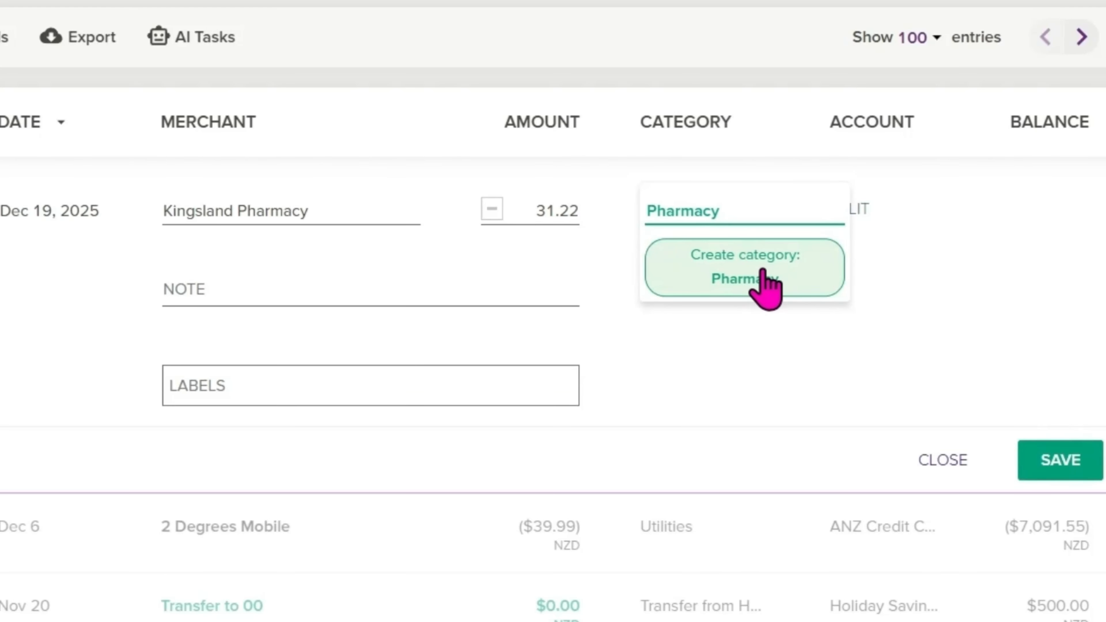
left_click(811, 285)
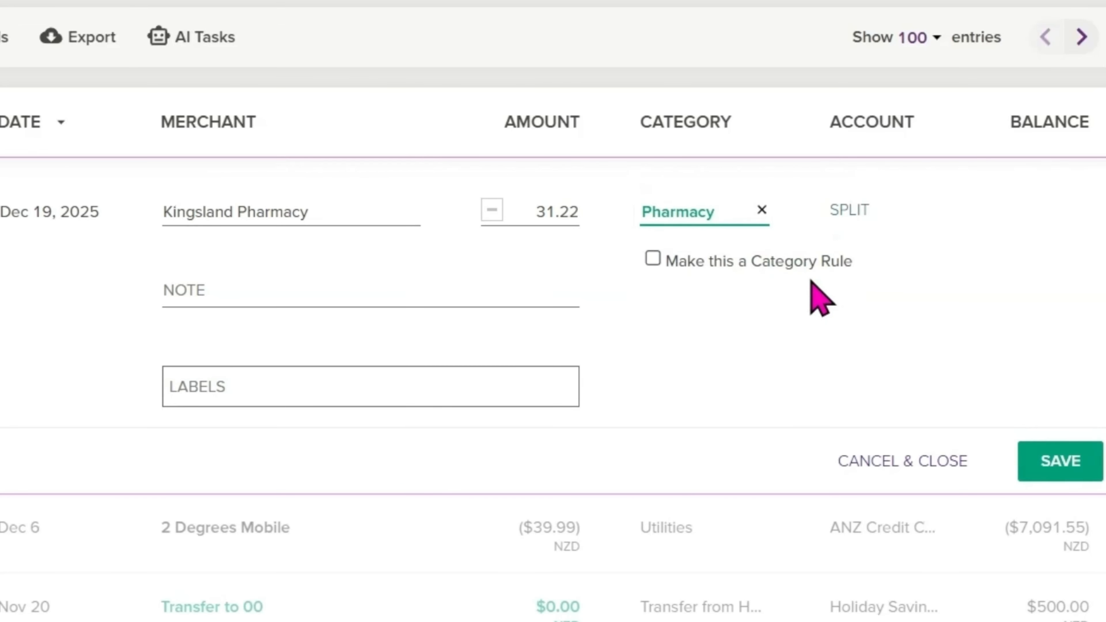
left_click(1062, 461)
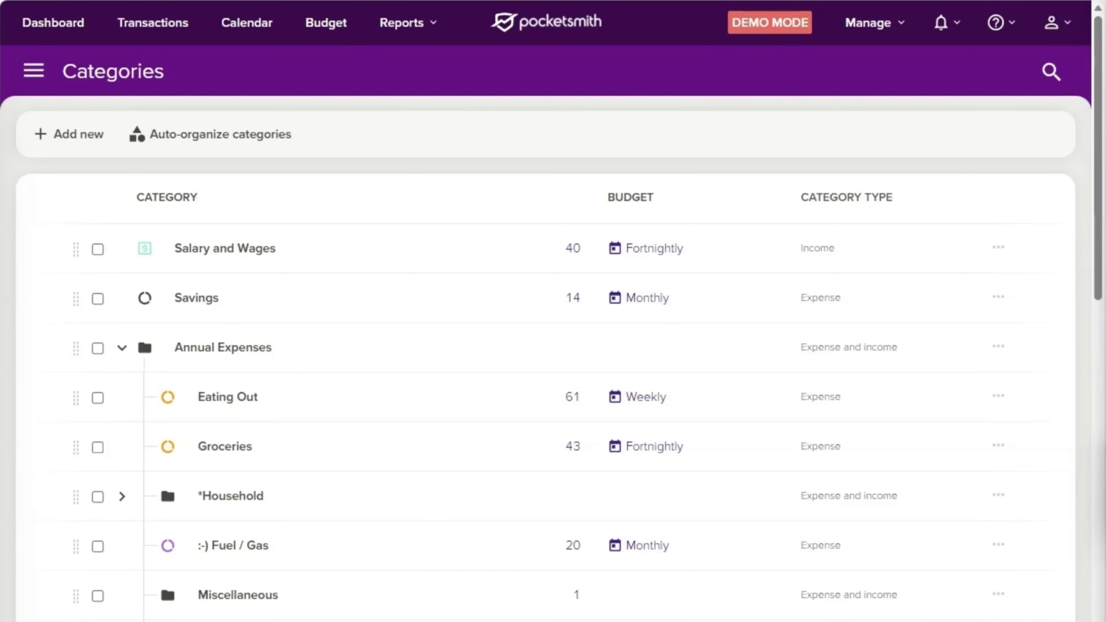
- Add a new category titled "* Food" on the Categories page and confirm its creation
left_click(891, 22)
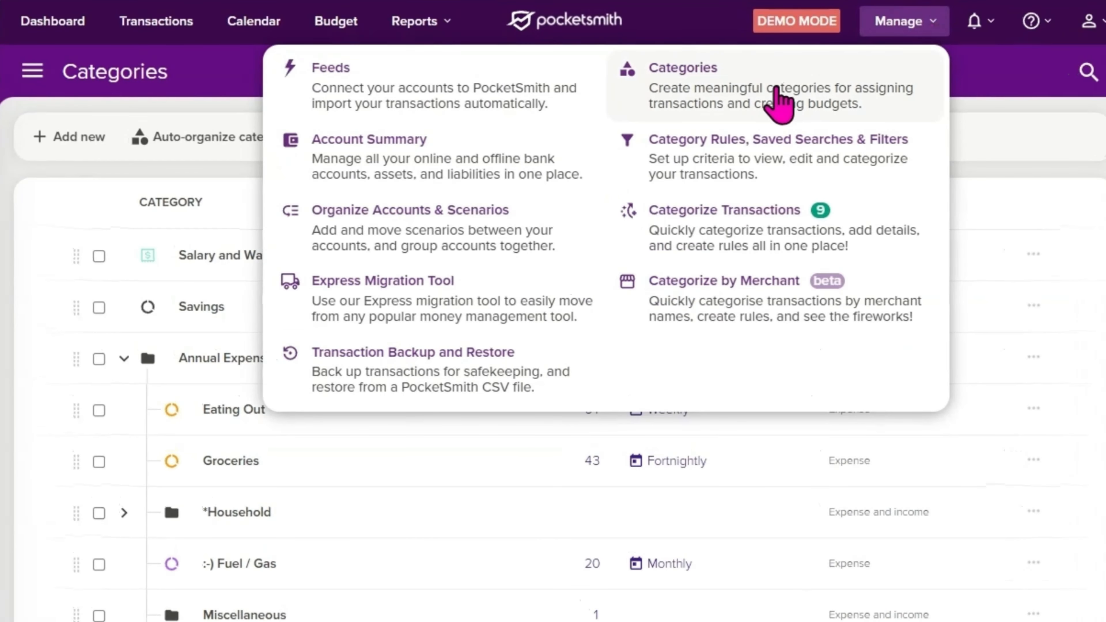
left_click(70, 156)
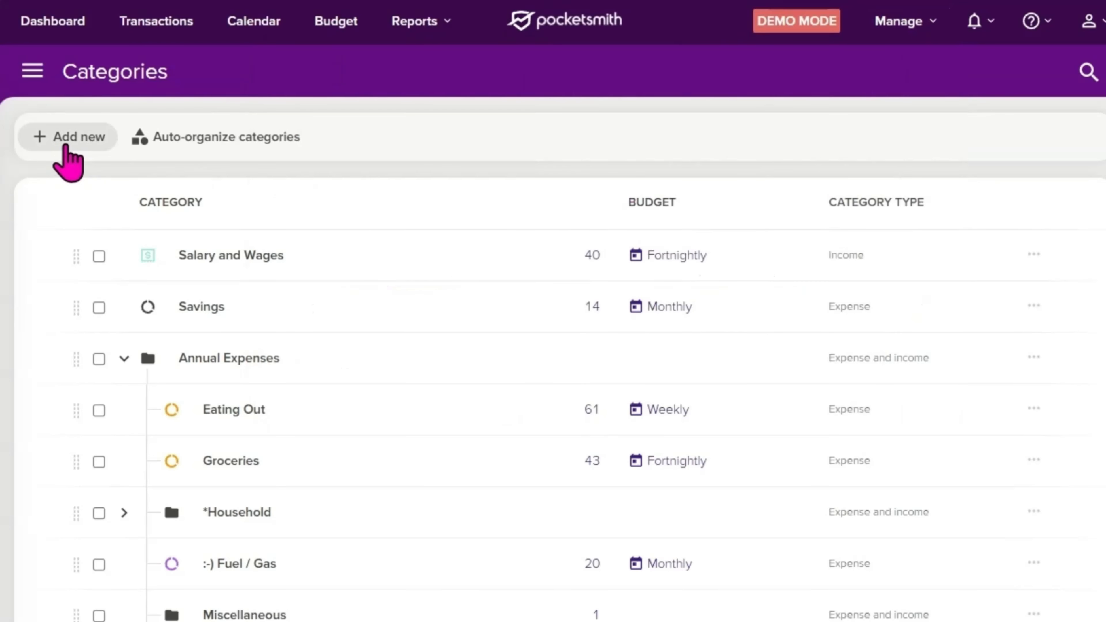
left_click(66, 148)
left_click(327, 314)
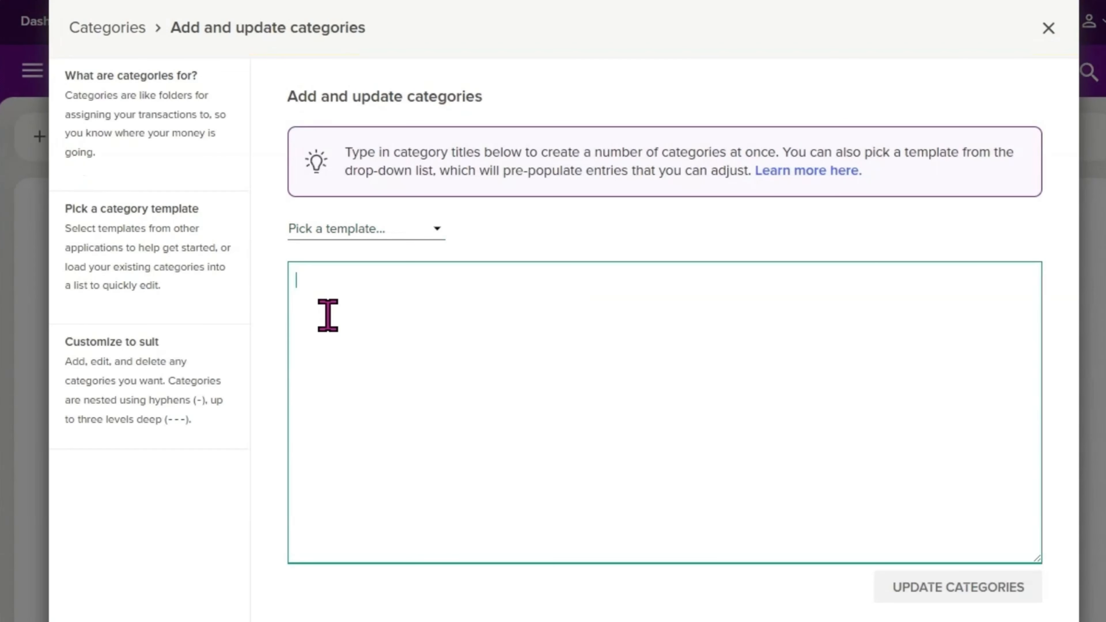
type("* Food")
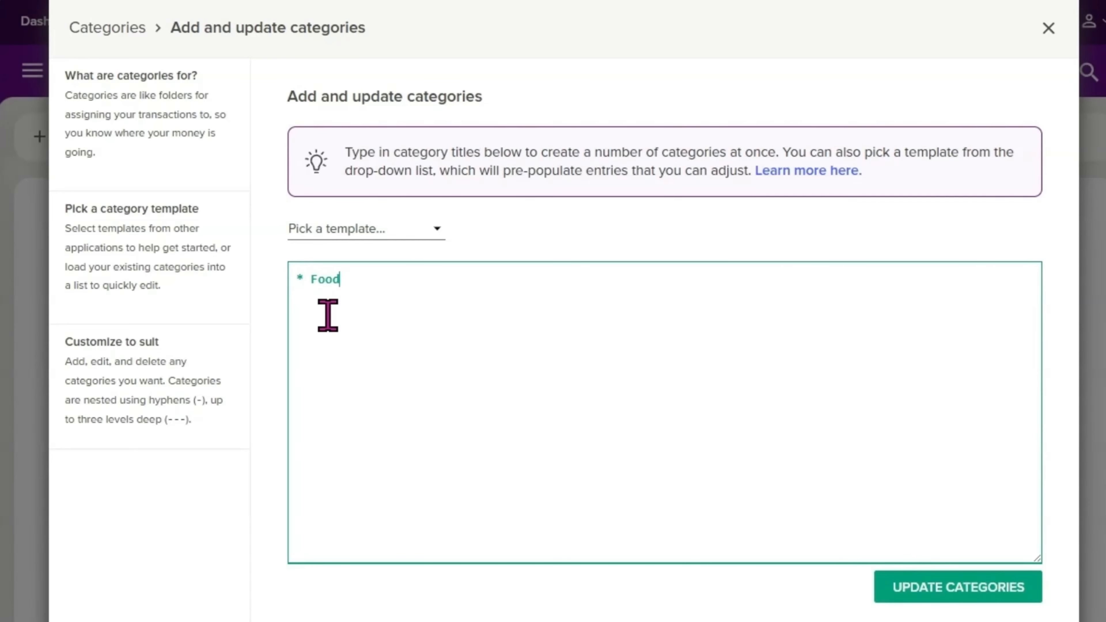
left_click(886, 601)
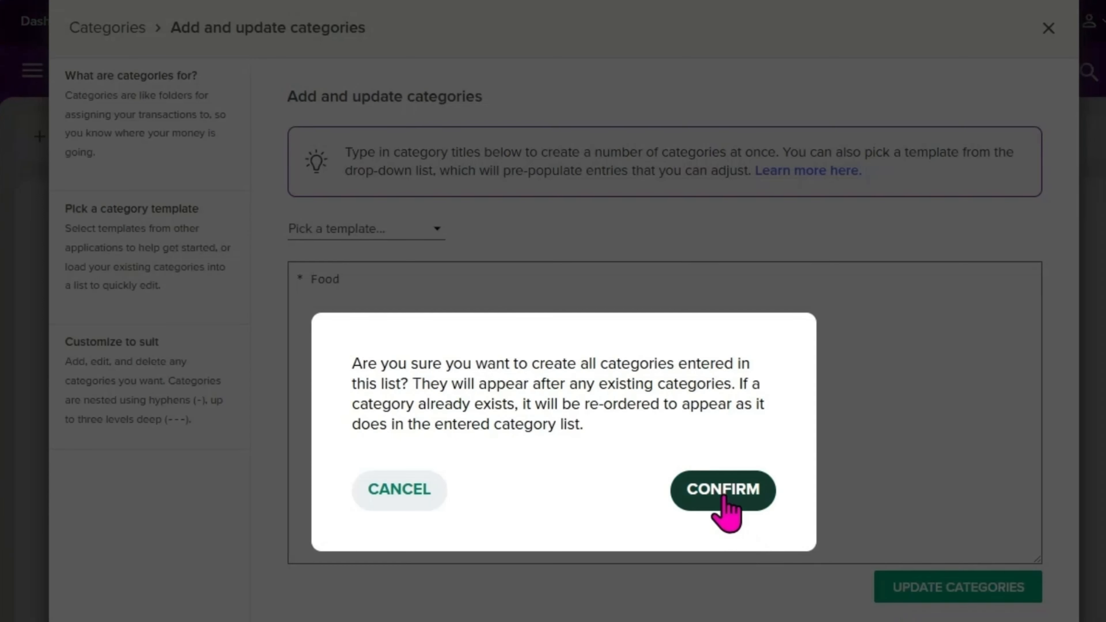
left_click(724, 496)
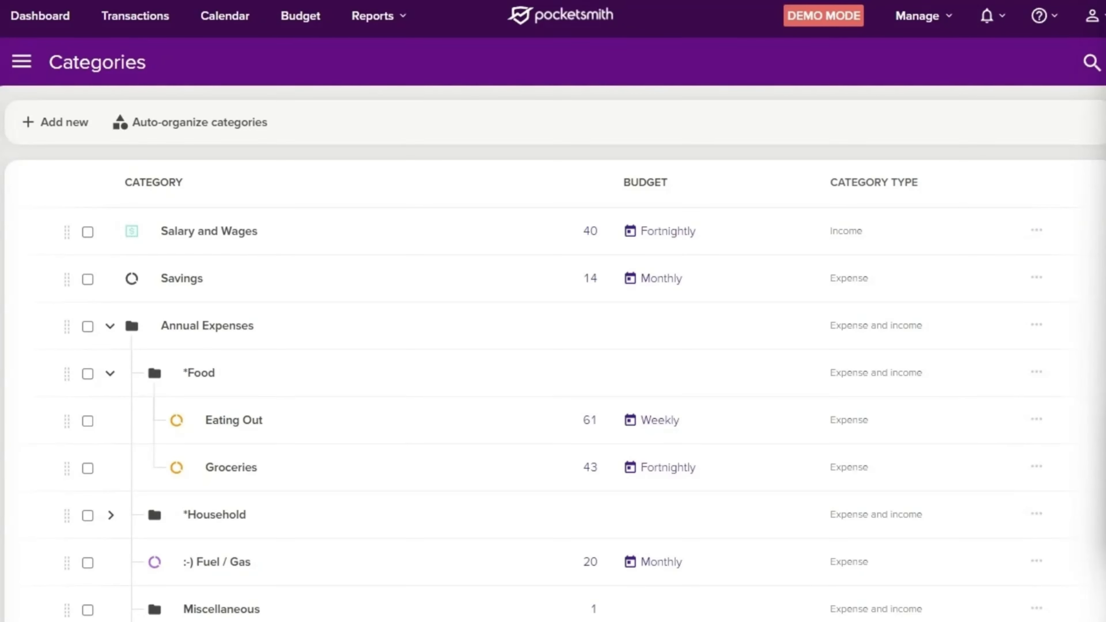
- Edit the Groceries category to use *Food as its parent category and save the change
left_click(917, 20)
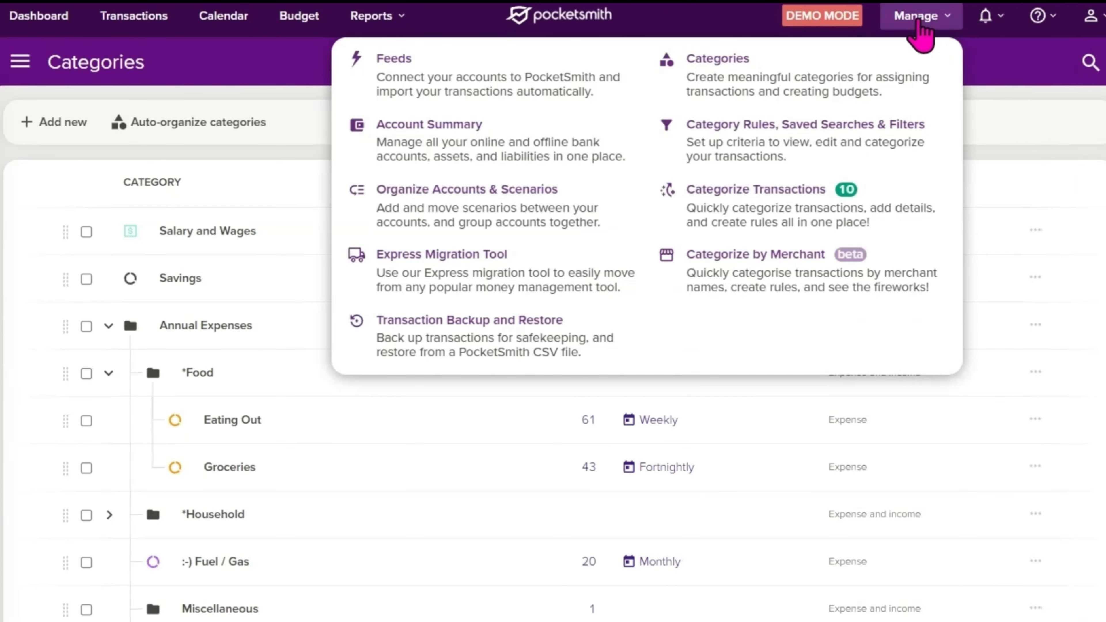
left_click(851, 70)
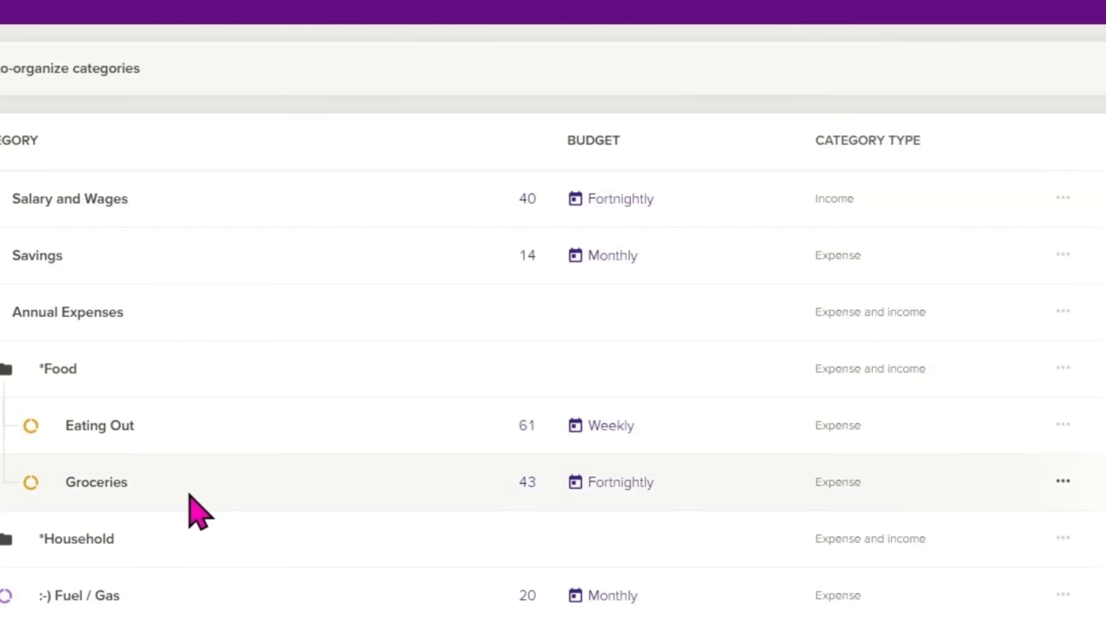
left_click(1062, 482)
left_click(985, 506)
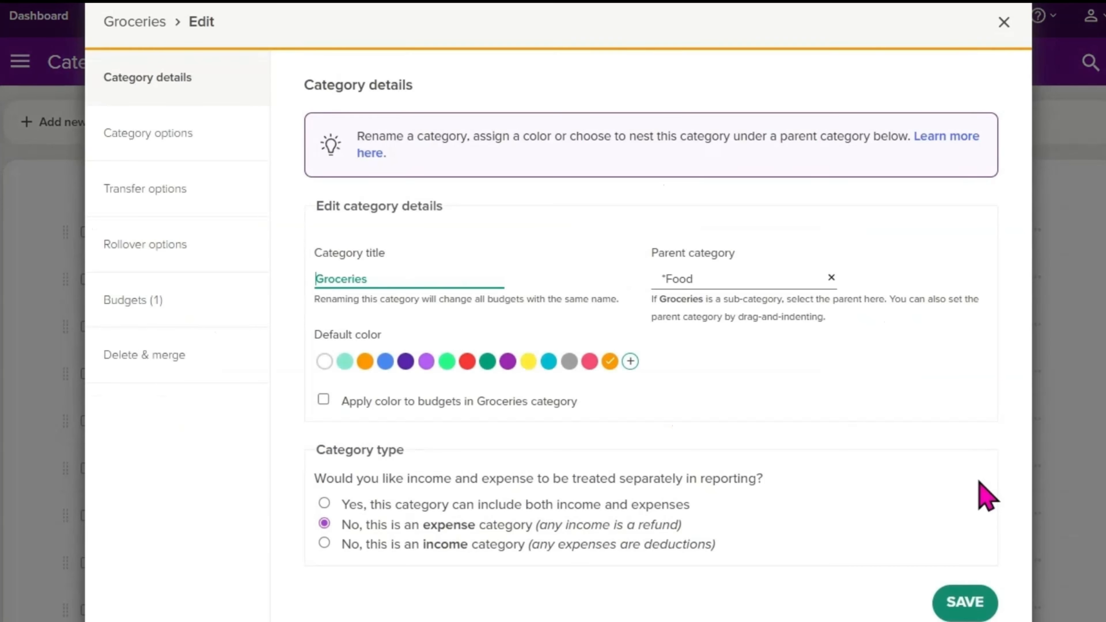
left_click(753, 279)
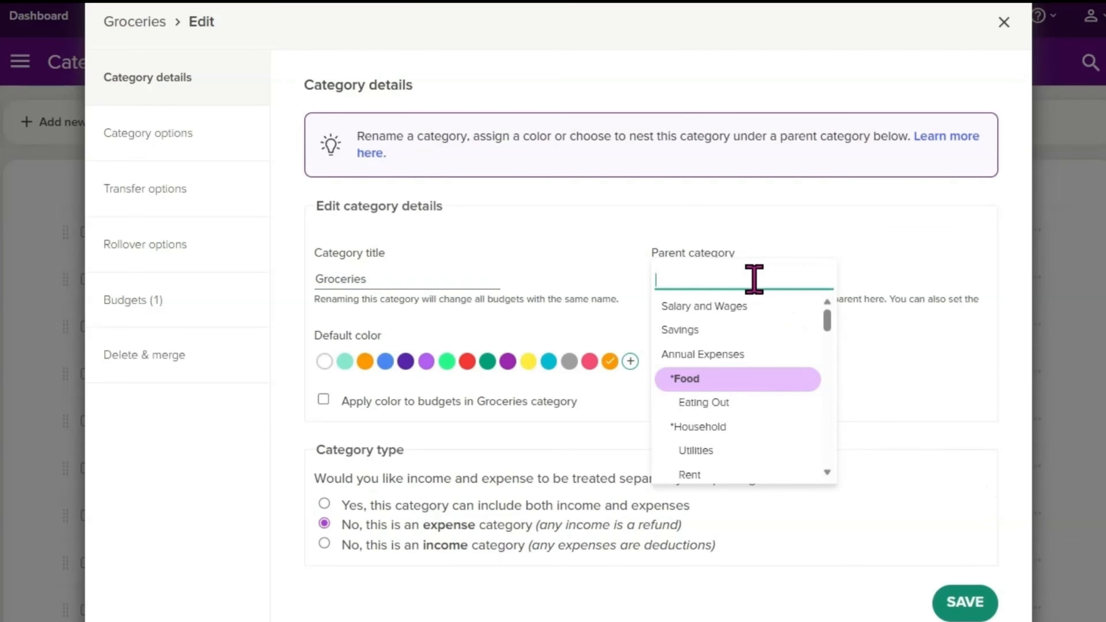
left_click(758, 383)
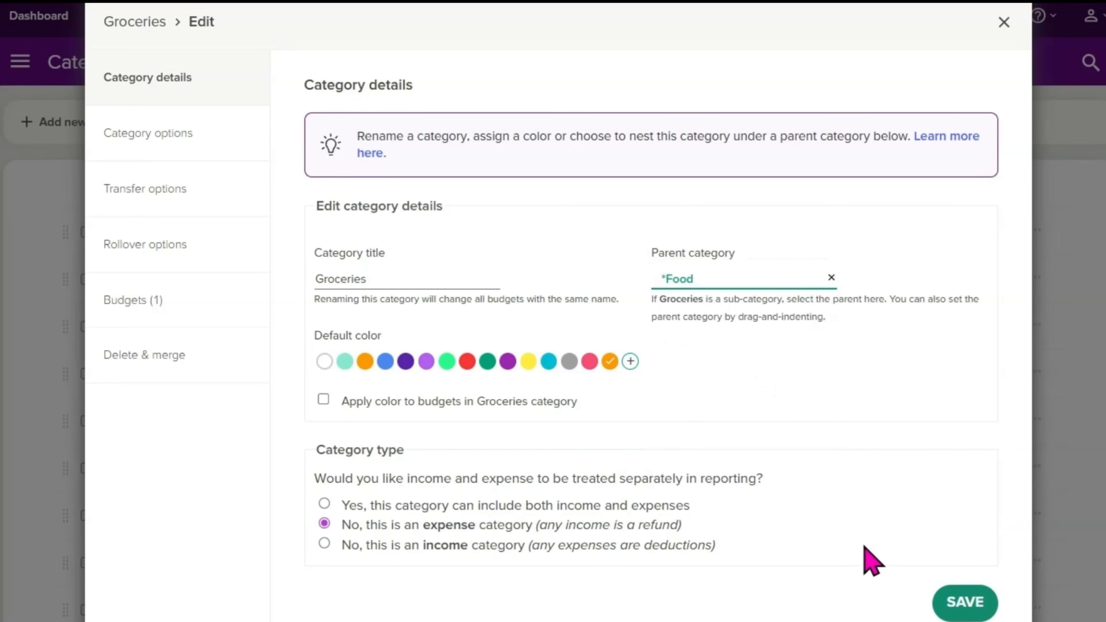
left_click(963, 612)
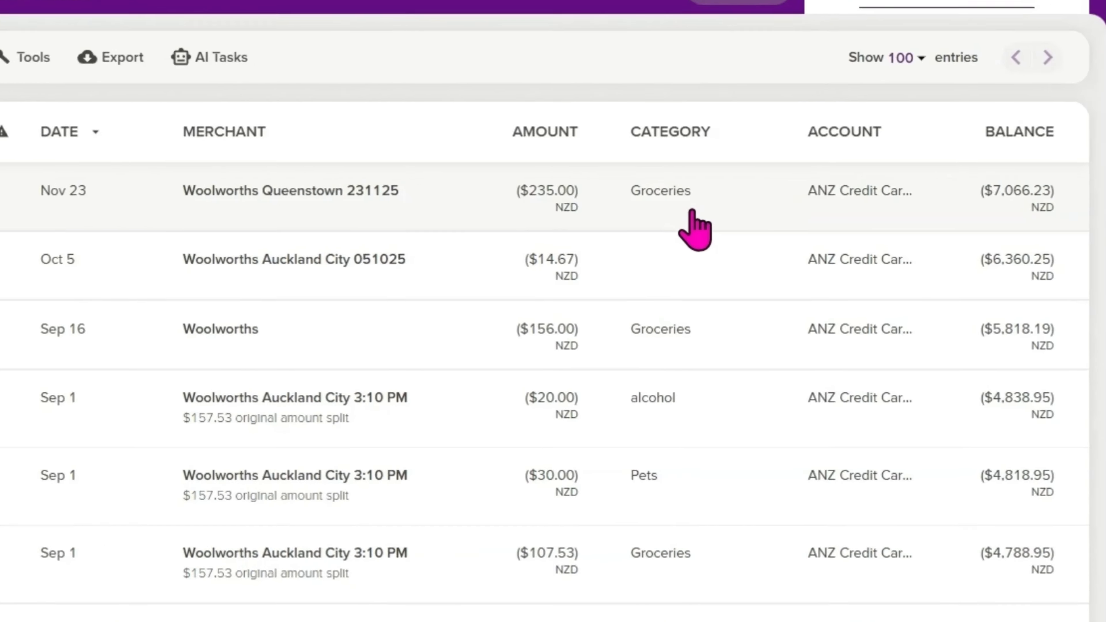
- Make the Nov 23 Woolworths transaction's Groceries assignment a category rule with its full merchant name as keywords, and save
left_click(709, 215)
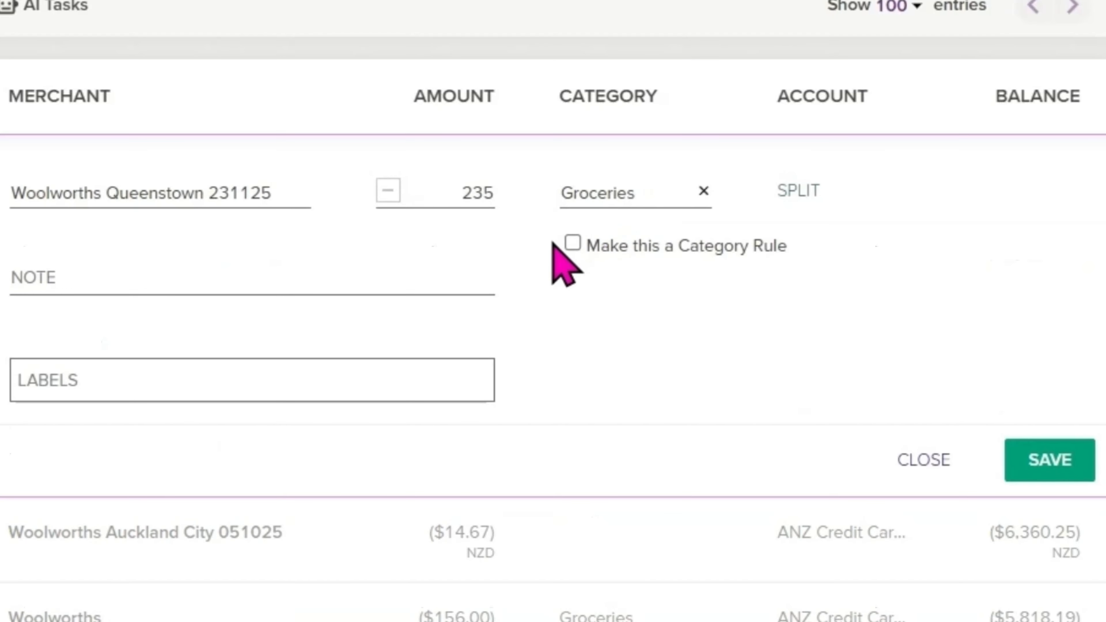
left_click(580, 243)
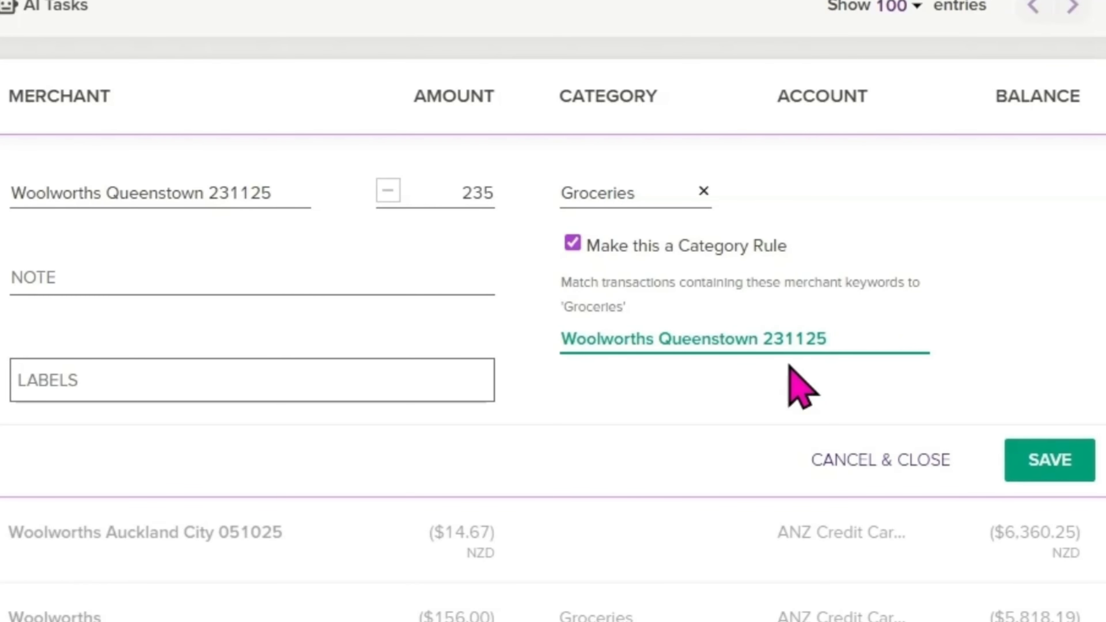
left_click(1044, 461)
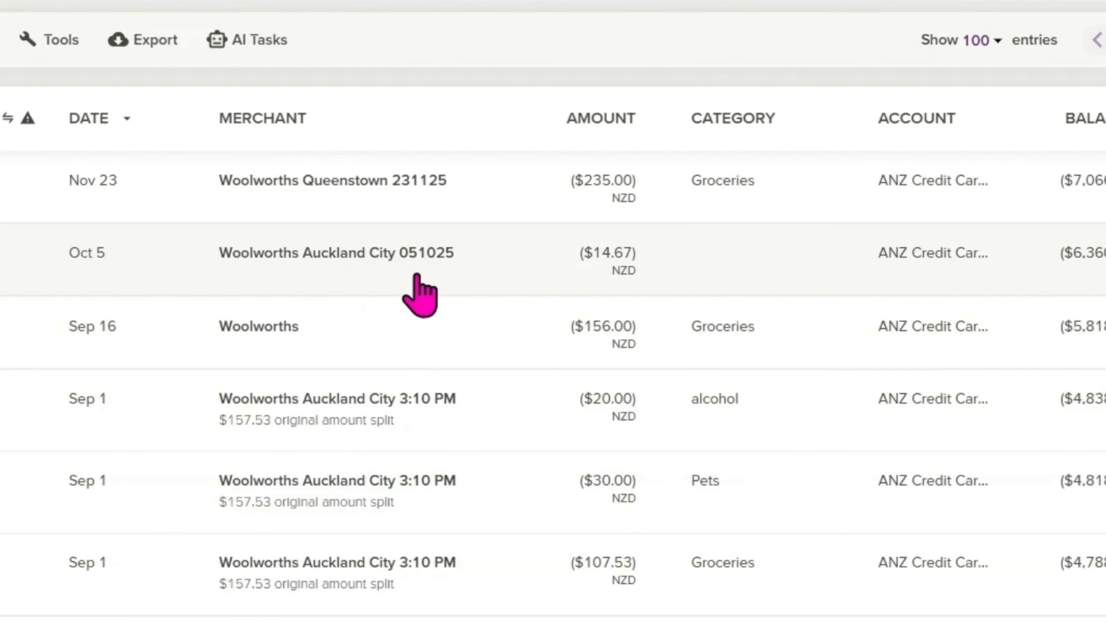
- Create a broader Groceries category rule from the Nov 23 transaction by shortening its merchant keywords to "Woolworths", and save the transaction
left_click(656, 210)
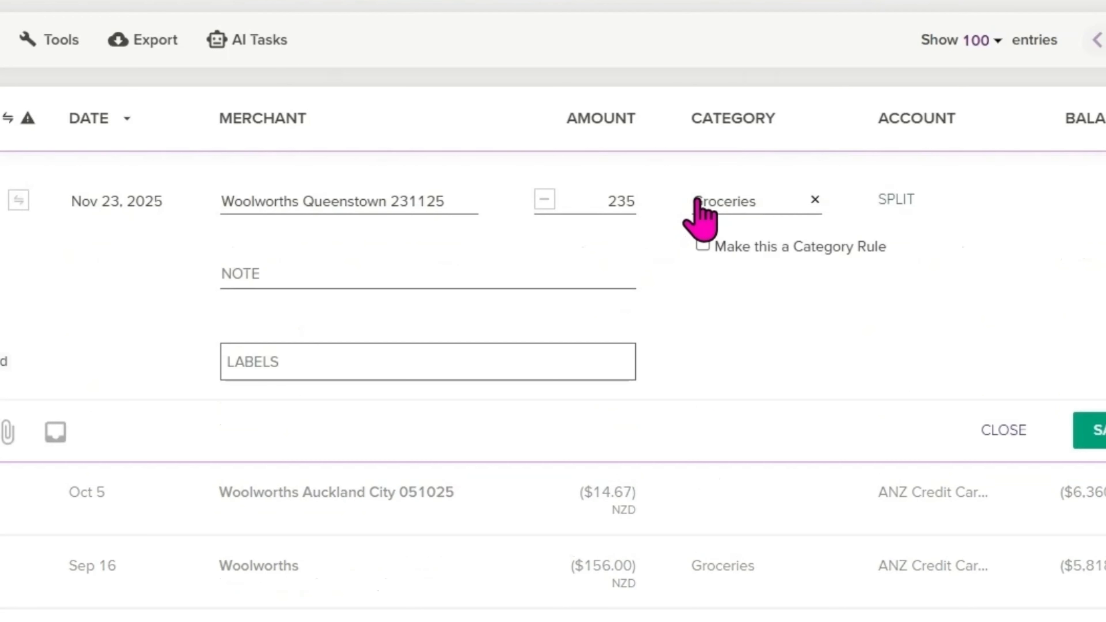
left_click(701, 245)
left_click_drag(765, 328, 938, 328)
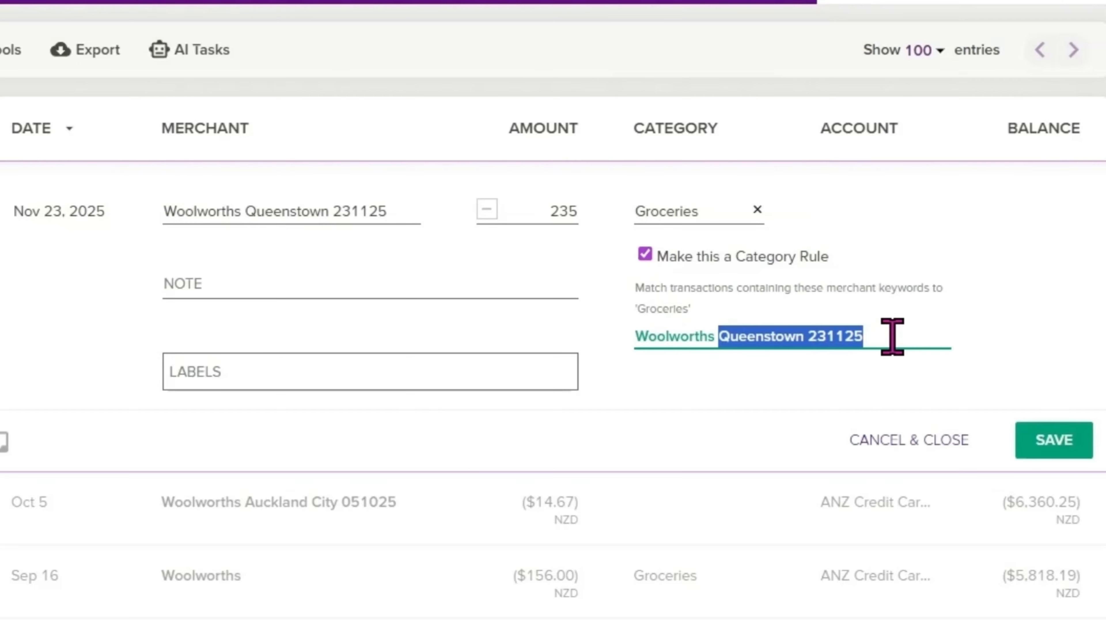
key("BackSpace")
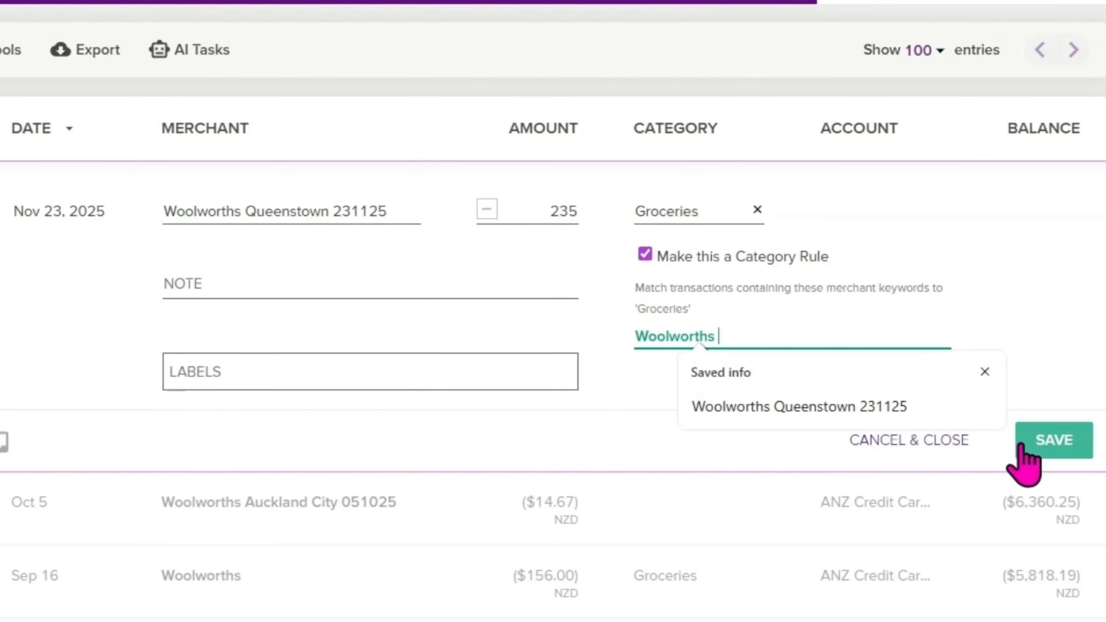
left_click(1024, 376)
left_click(1043, 451)
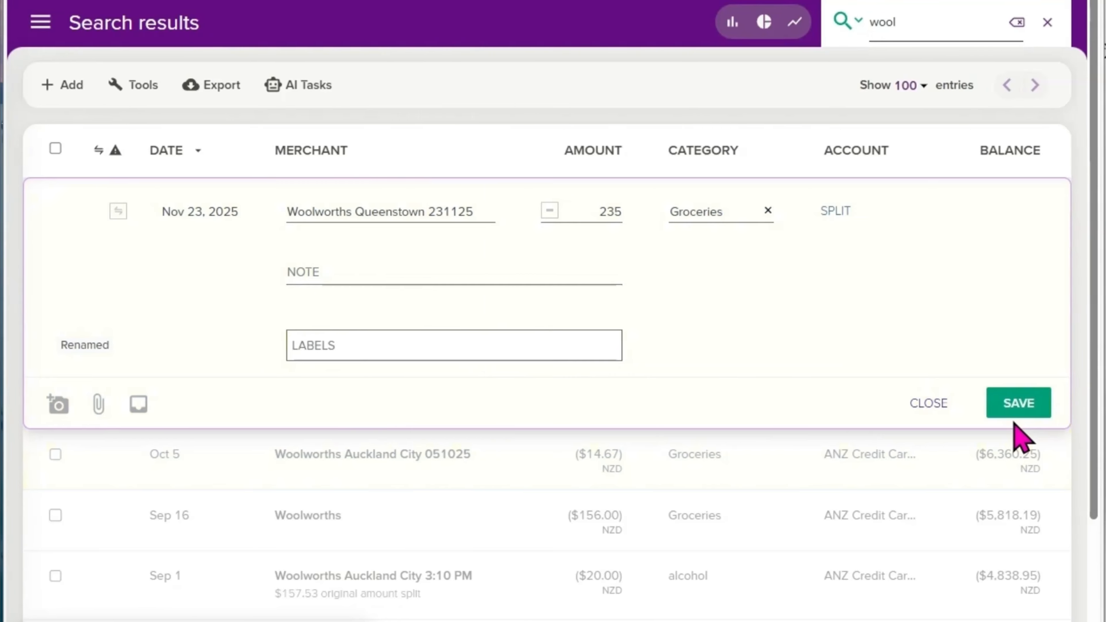
left_click(1017, 412)
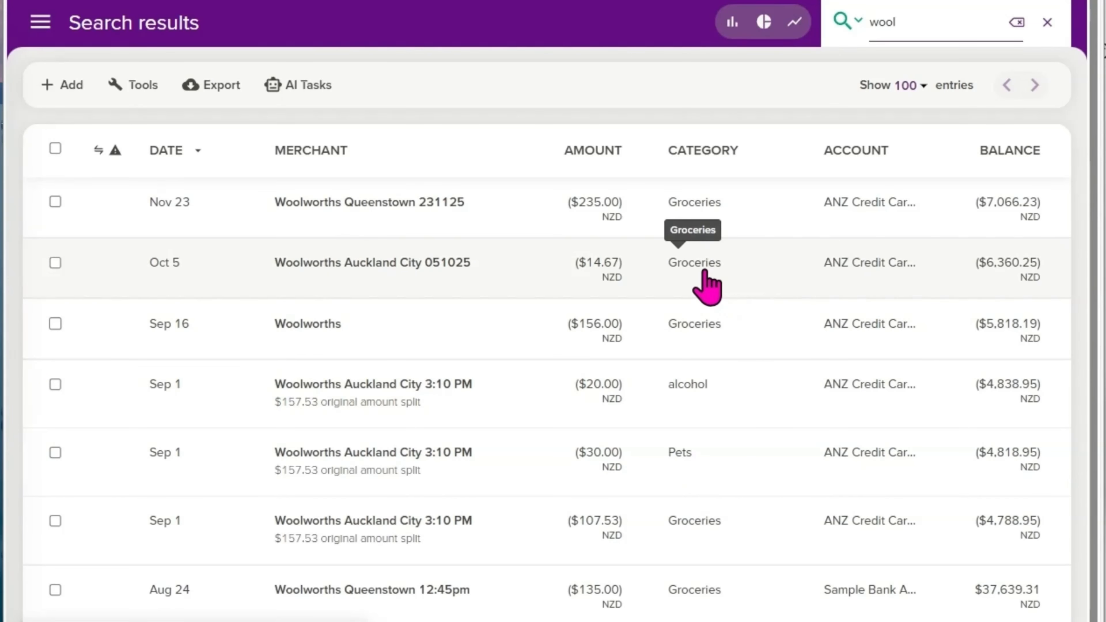
- Reassign the Nov 23 Woolworths Queenstown transaction to Groceries, make it a category rule with only the keyword "Woolworths", and save
left_click(713, 224)
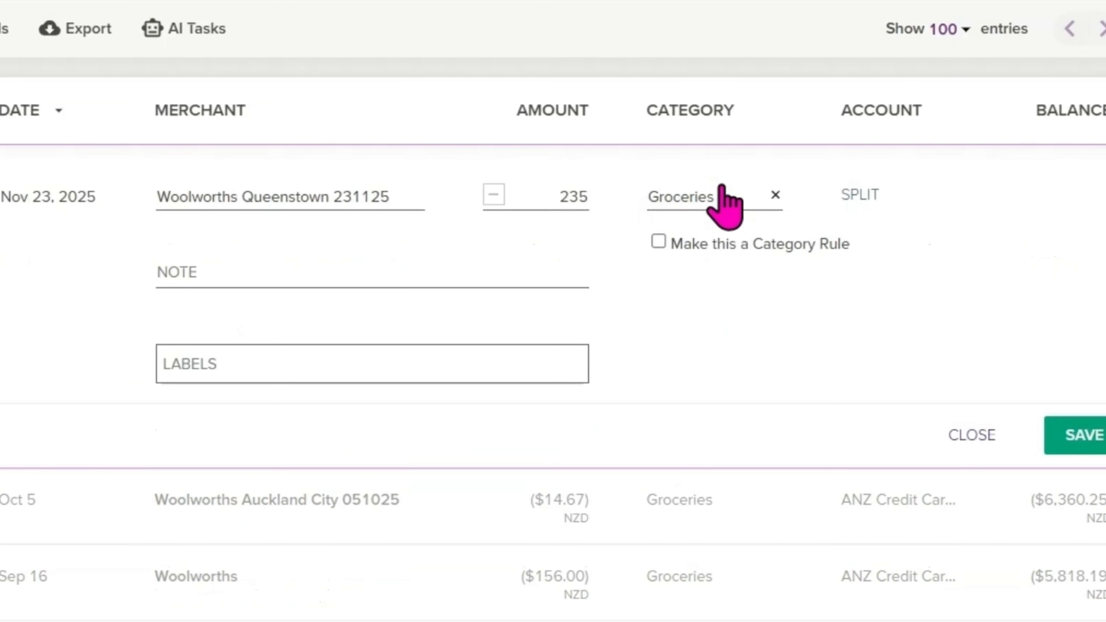
left_click(672, 203)
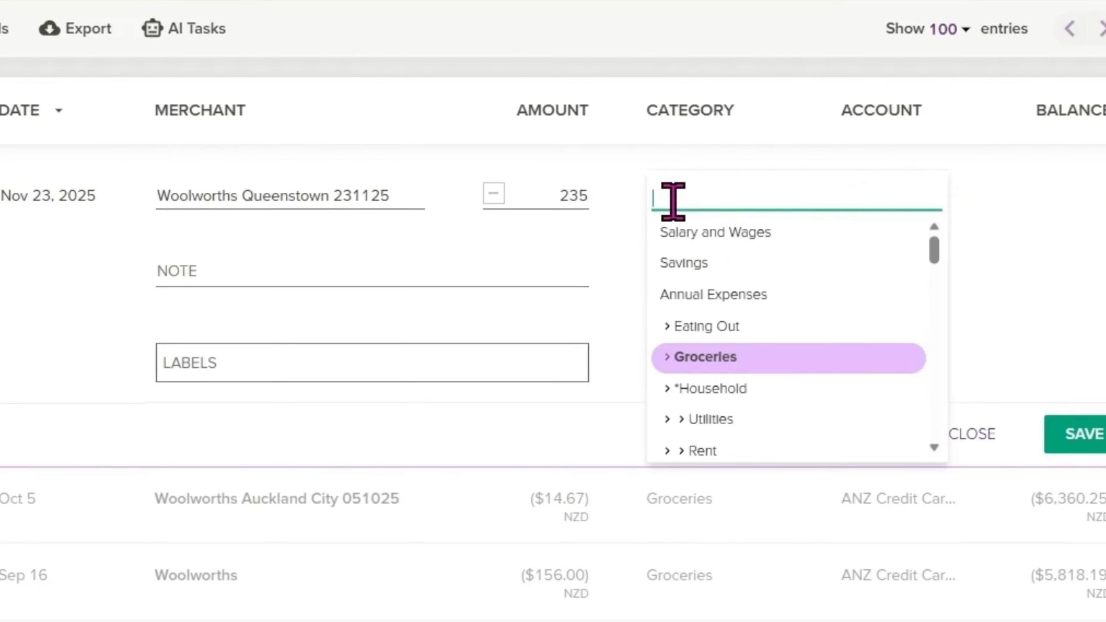
left_click(702, 357)
left_click(657, 241)
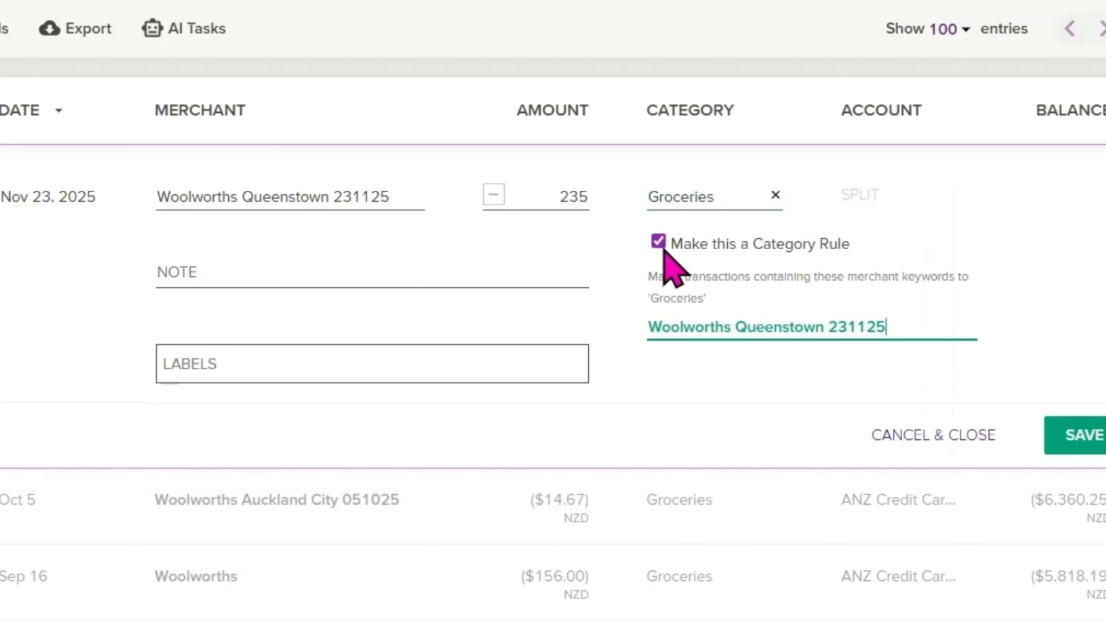
left_click_drag(734, 323, 915, 323)
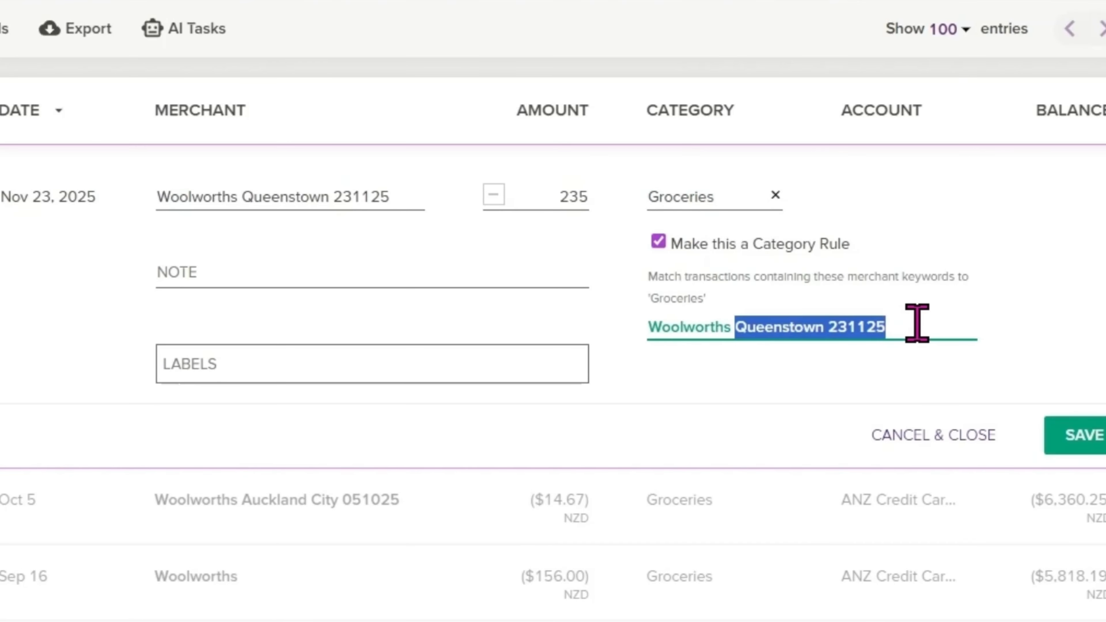
key("BackSpace")
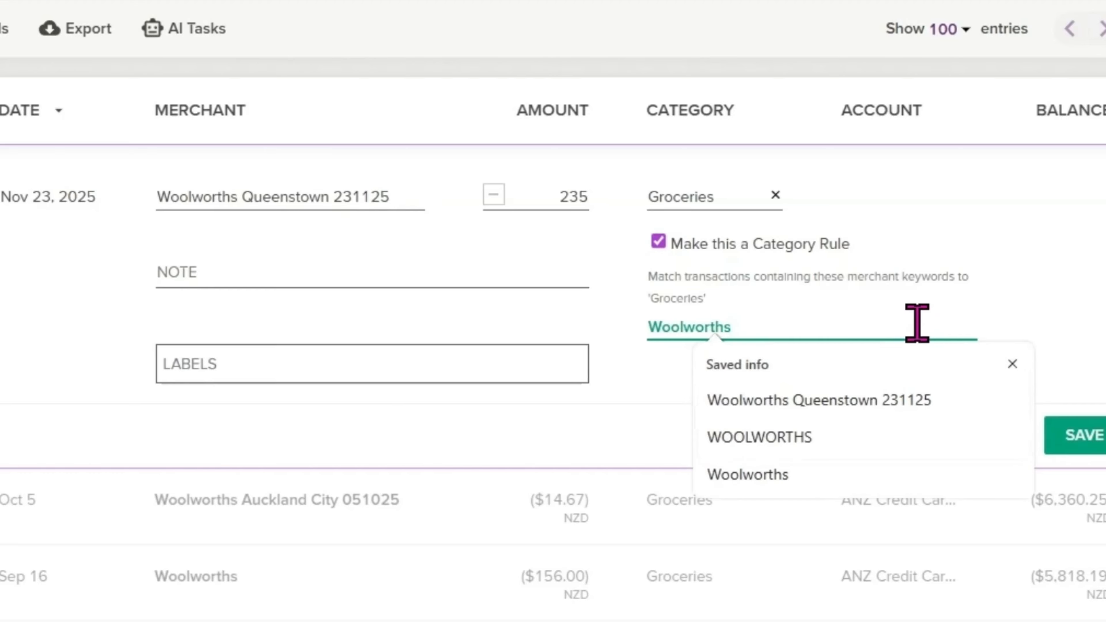
left_click(1057, 331)
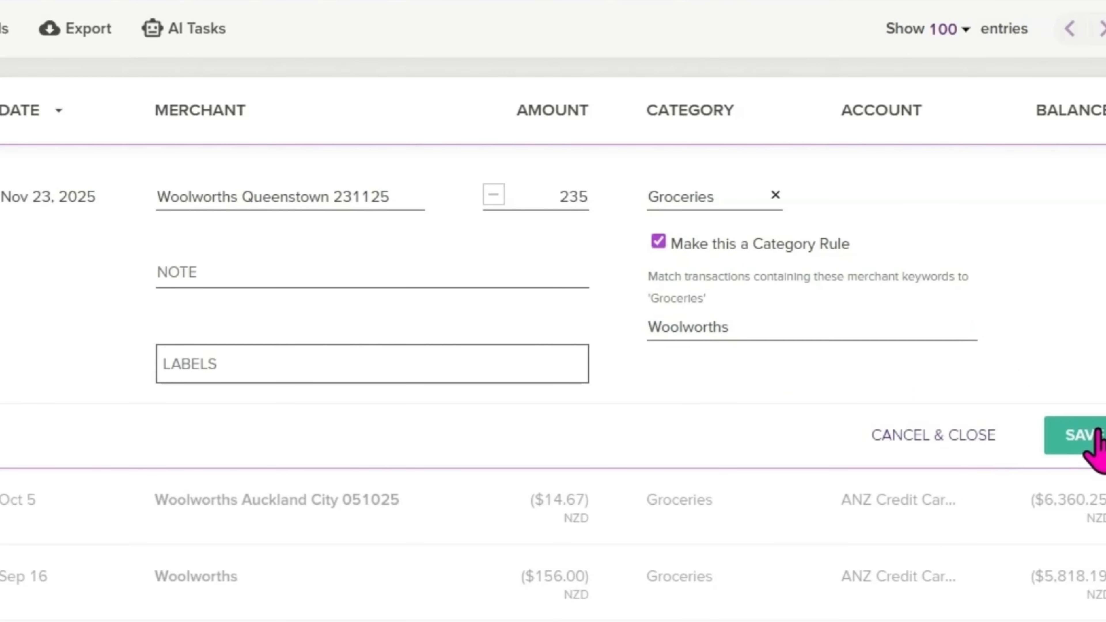
left_click(1095, 433)
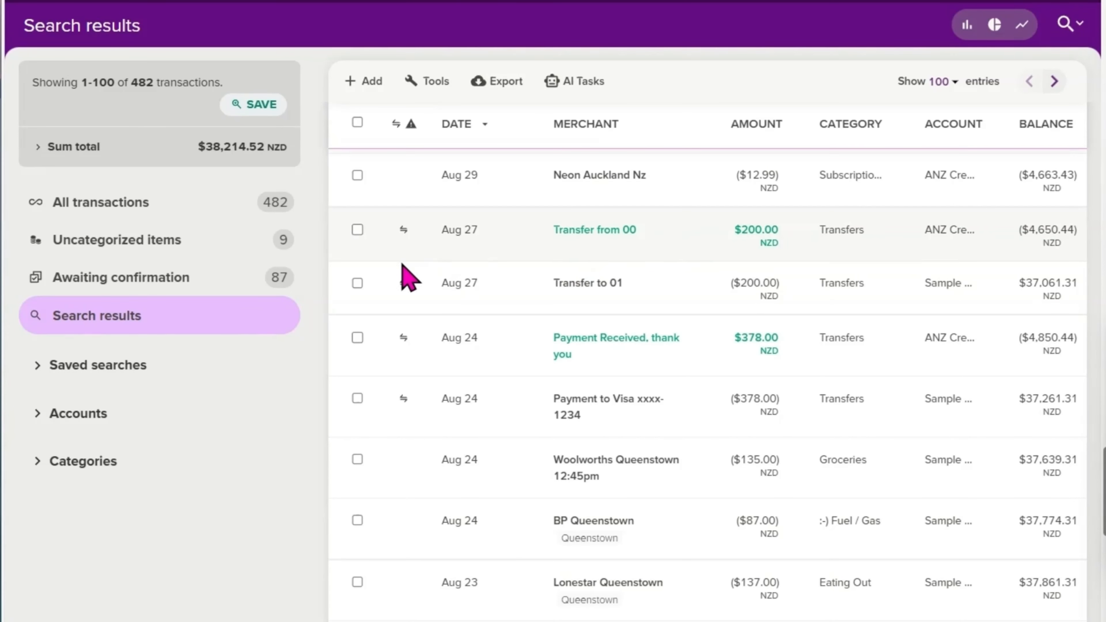
- Select the two Aug 27 transfer transactions, assign the Transfers category to "Transfer from 00", and save it
left_click(357, 283)
left_click(357, 229)
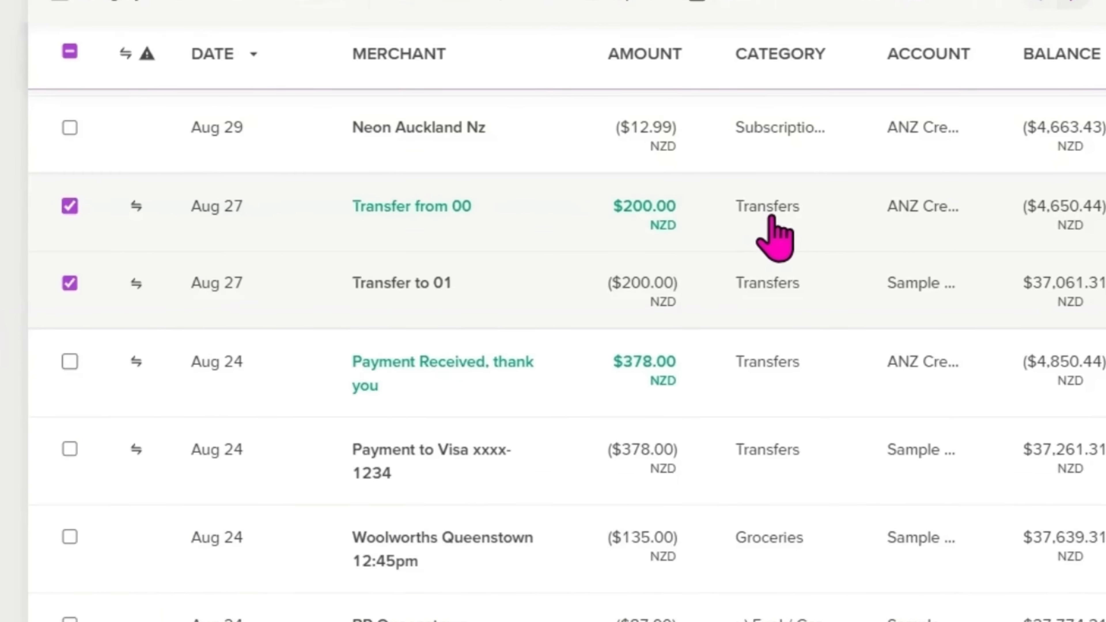
left_click(842, 233)
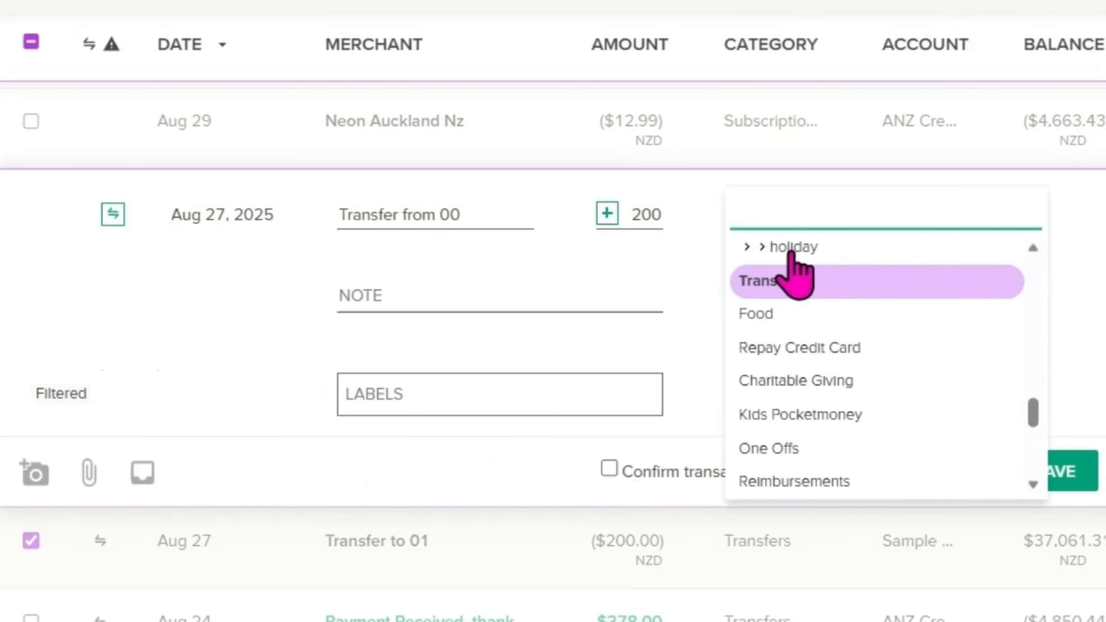
left_click(826, 289)
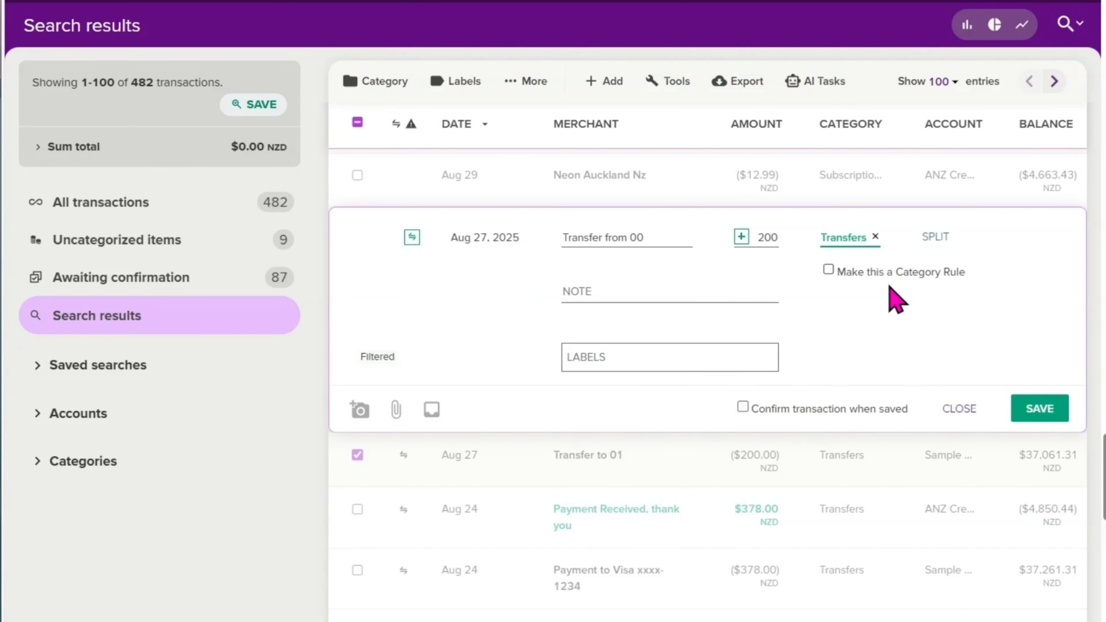
left_click(1032, 412)
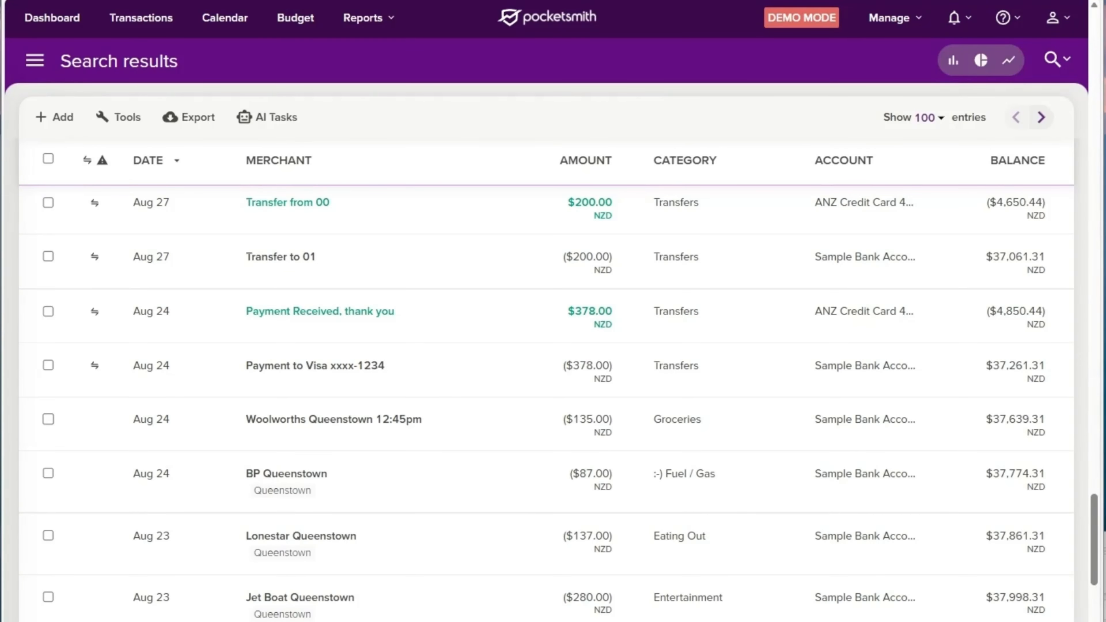
- Open the Savings category's details from the Categories page, examine its title, parent category and category type settings, and save
left_click(897, 21)
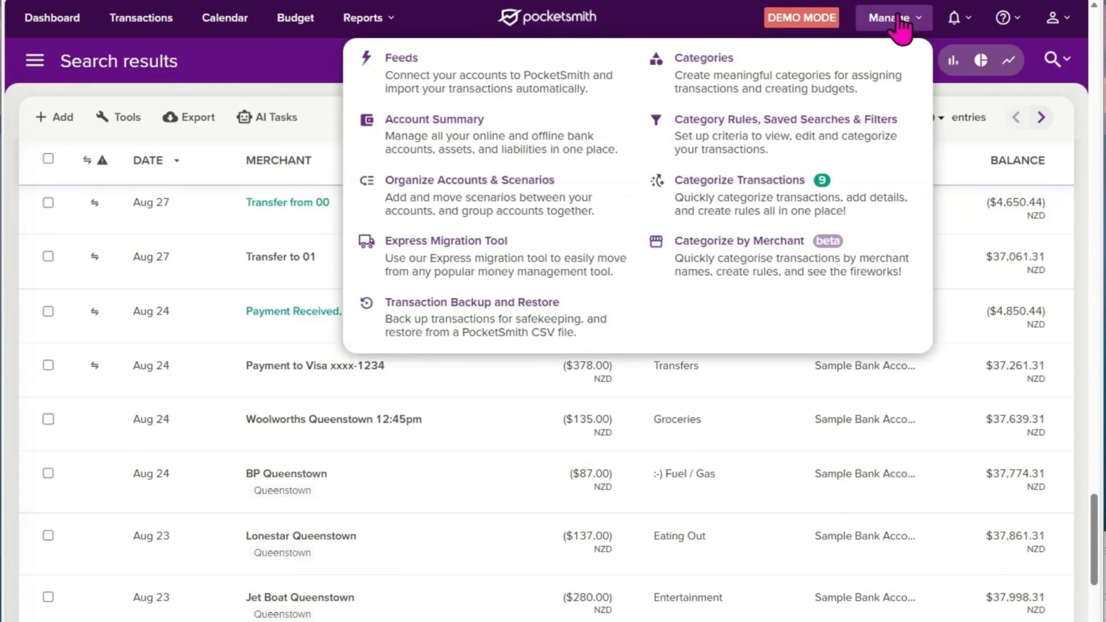
left_click(778, 86)
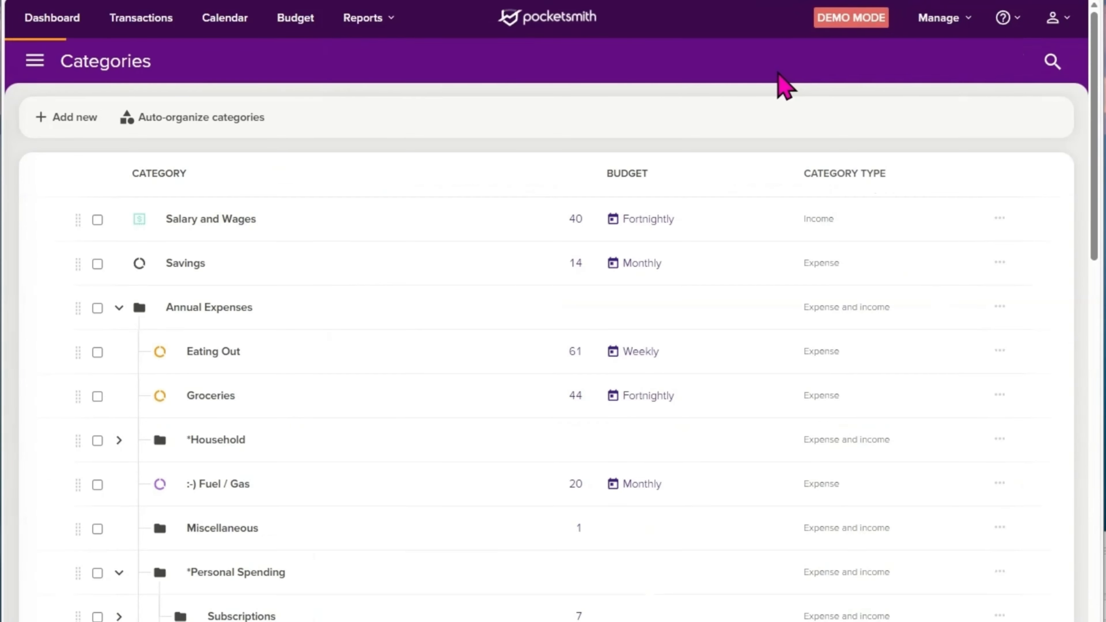
left_click(1000, 263)
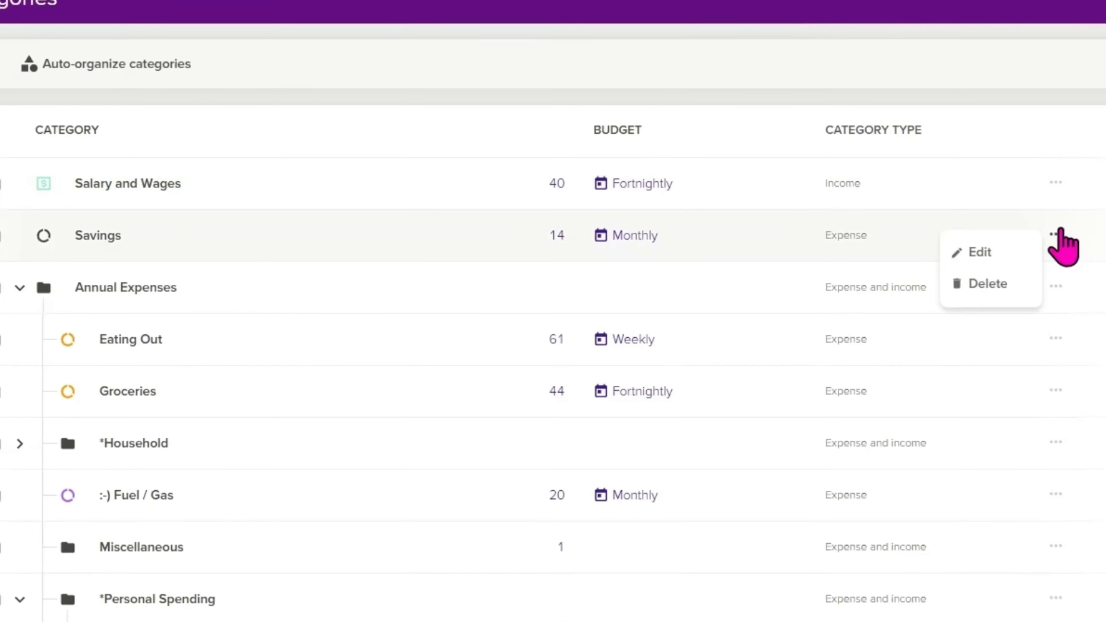
left_click(955, 278)
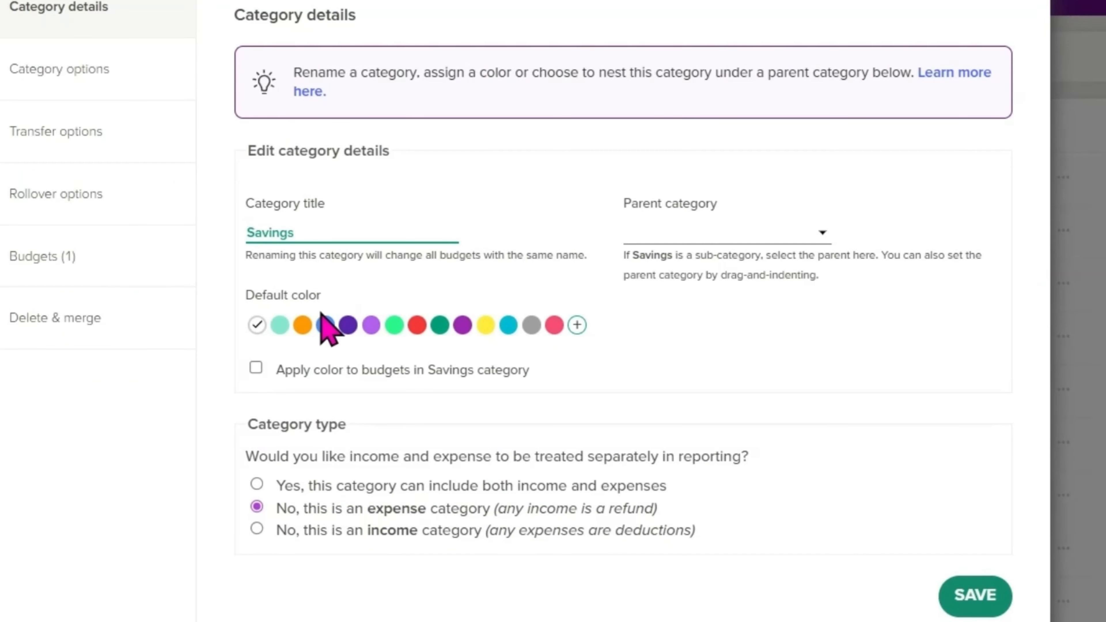
left_click(306, 226)
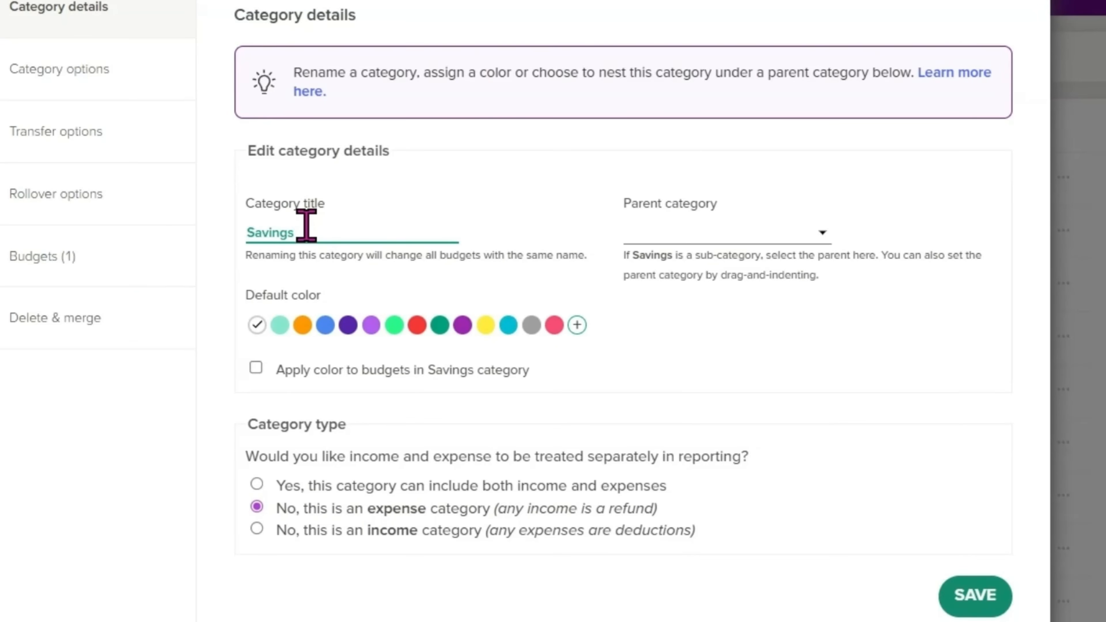
left_click(672, 237)
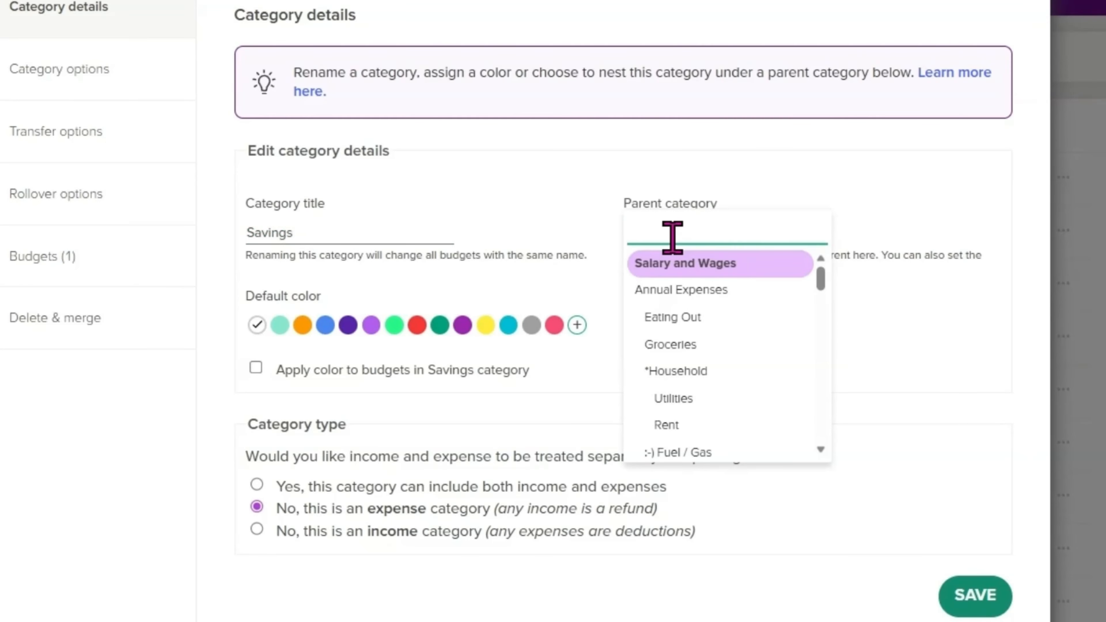
left_click(834, 289)
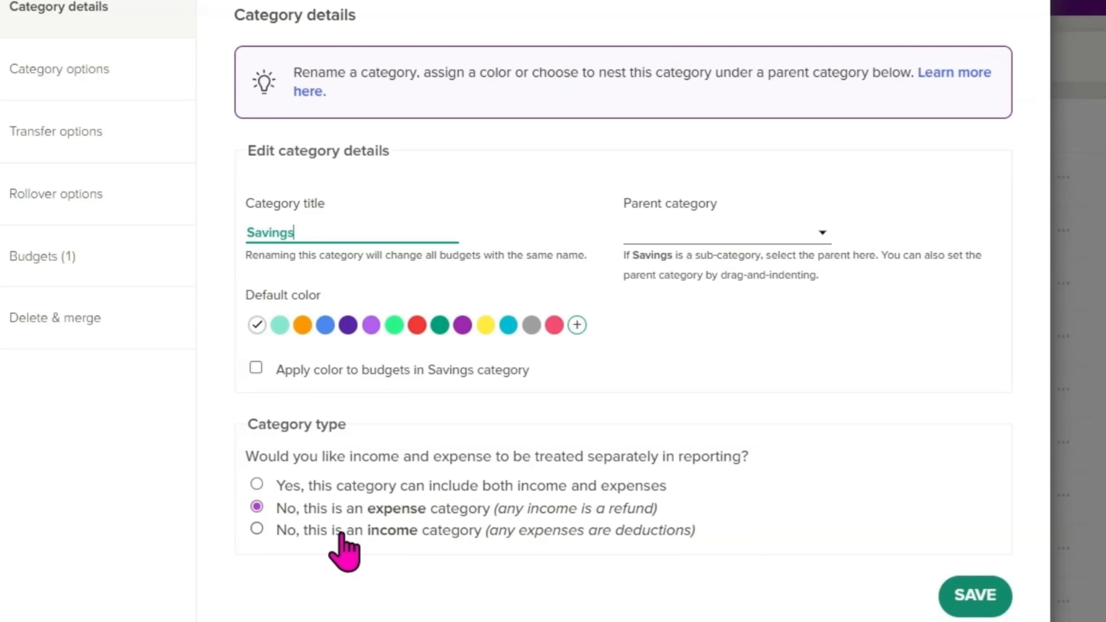
key("Tab")
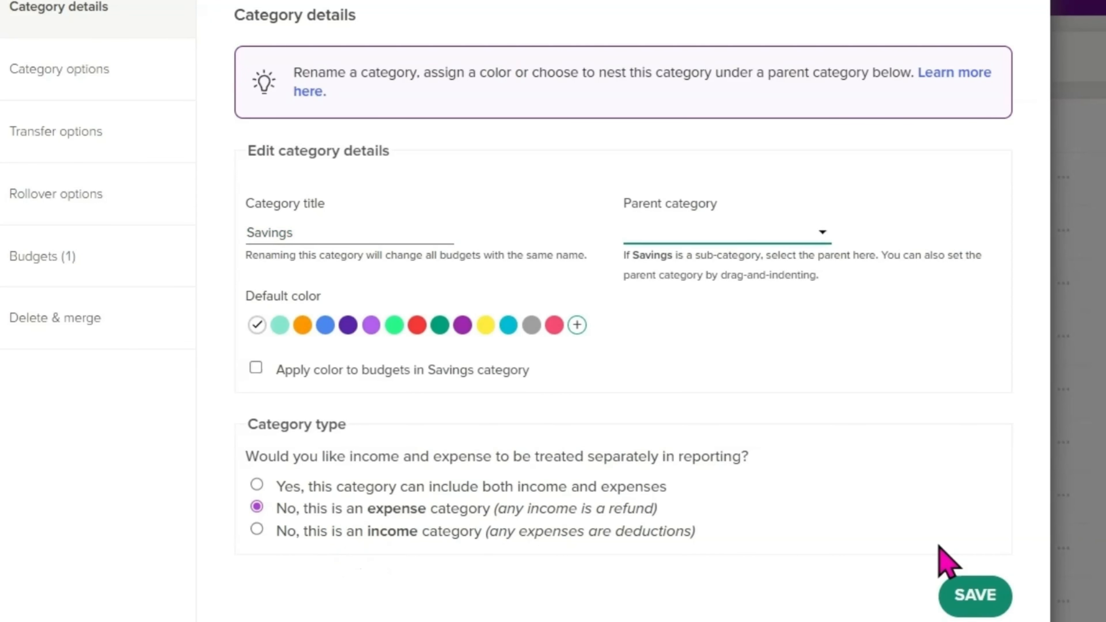
left_click(971, 606)
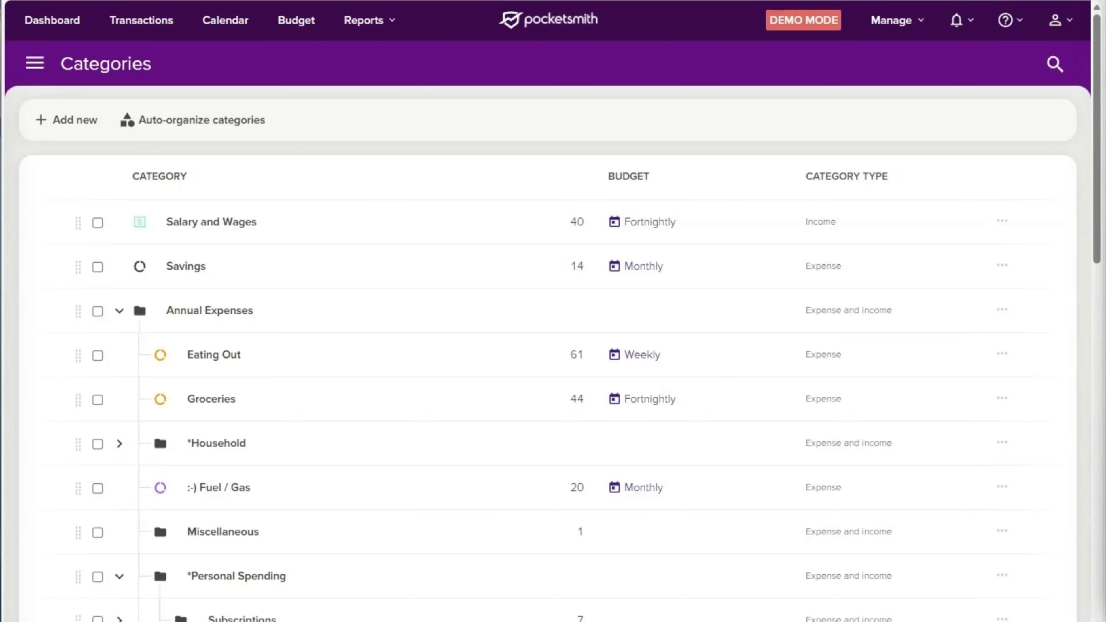
- Open the Category Rules list to view the rules' order, merchant keywords and hit rates
left_click(891, 22)
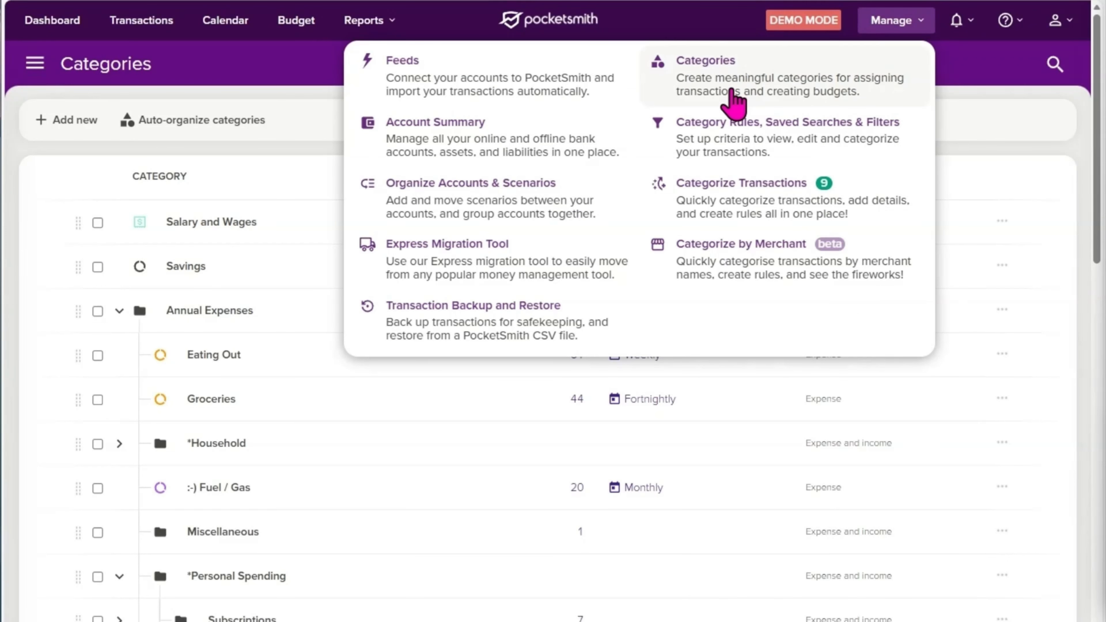
left_click(731, 128)
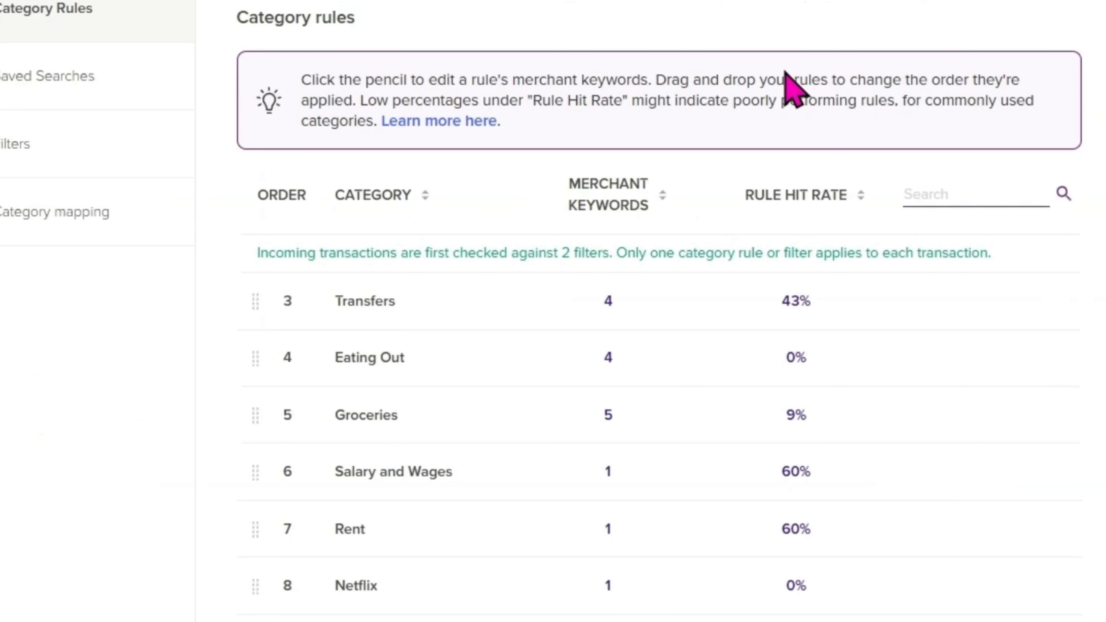